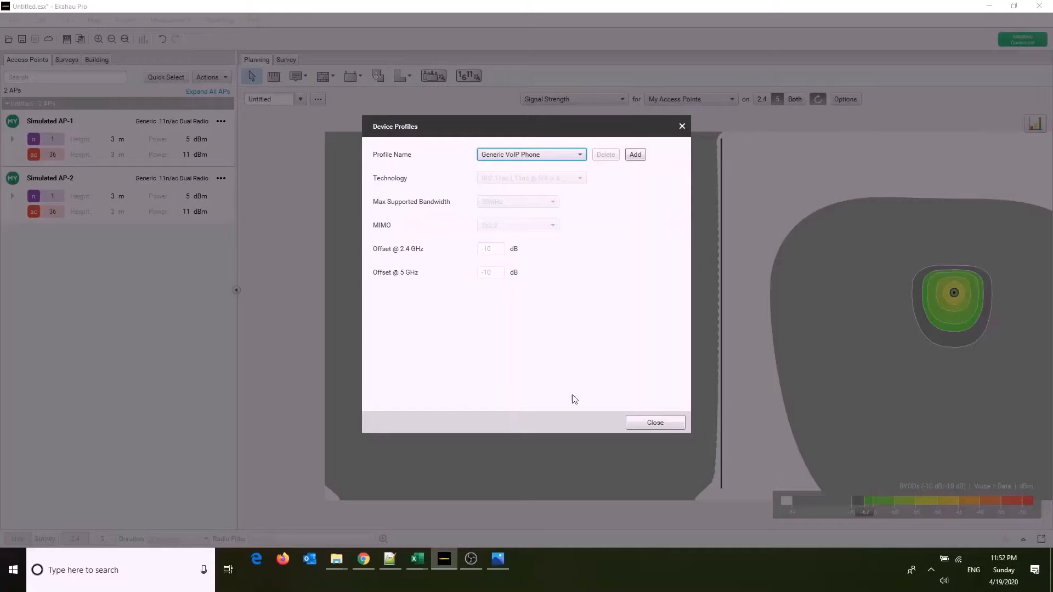
# Close the Device Profiles dialog.
pyautogui.click(638, 427)
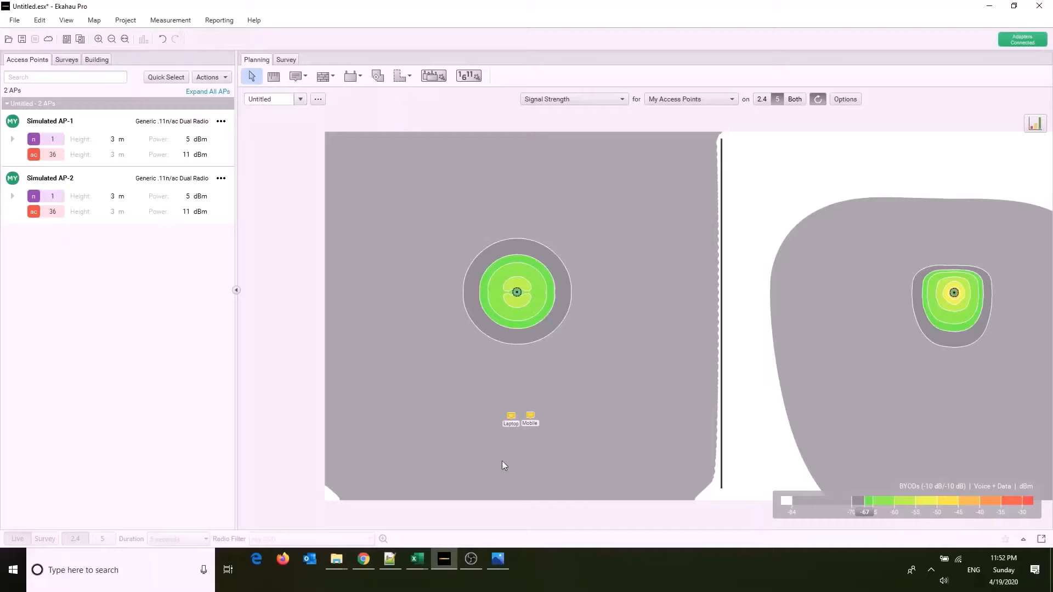
# Bring up the Windows Run dialog as a scratchpad and write the offset calculation beginning with "-67 - (-1".
pyautogui.press('super+r')
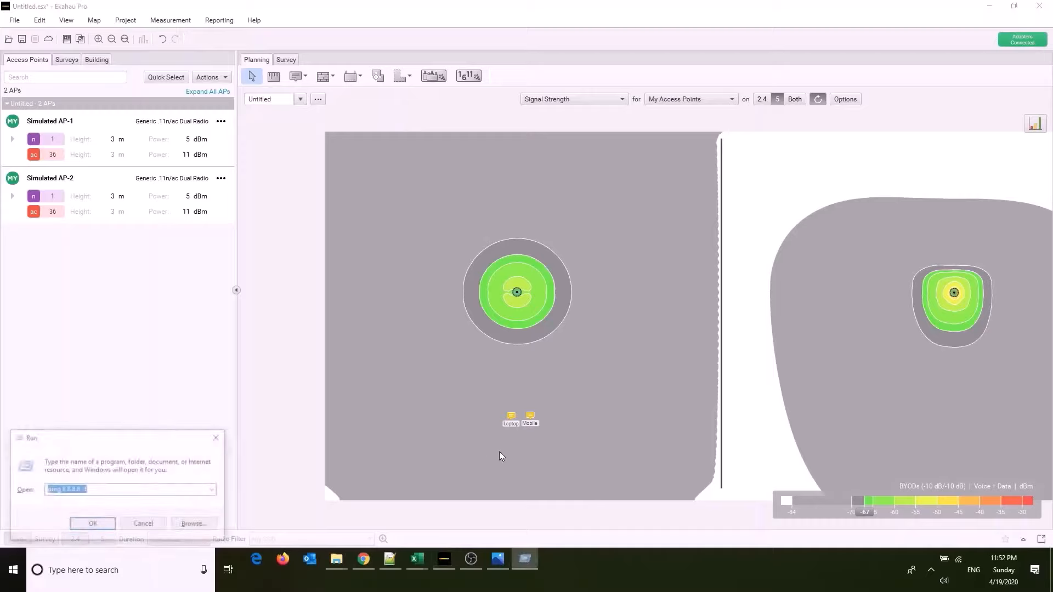
pyautogui.moveTo(148, 442); pyautogui.dragTo(356, 355)
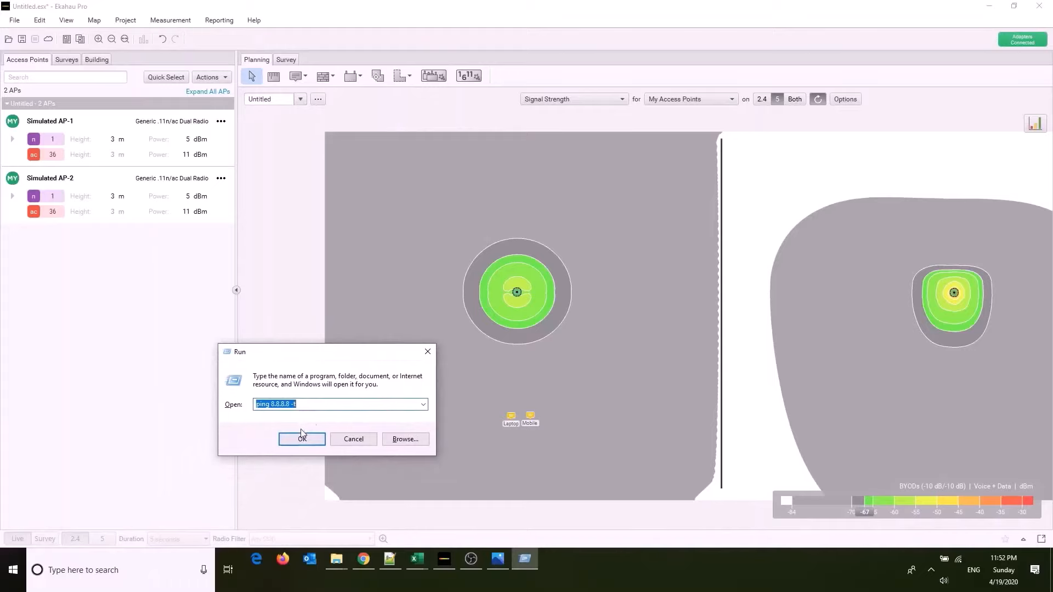
pyautogui.click(315, 406)
pyautogui.hotkey('ctrl', 'a')
pyautogui.write('-')
pyautogui.write('67 - (-1')
# Move the signal strength legend's cutoff to -57 dBm and switch to the concert_hall-1 map.
pyautogui.click(863, 515)
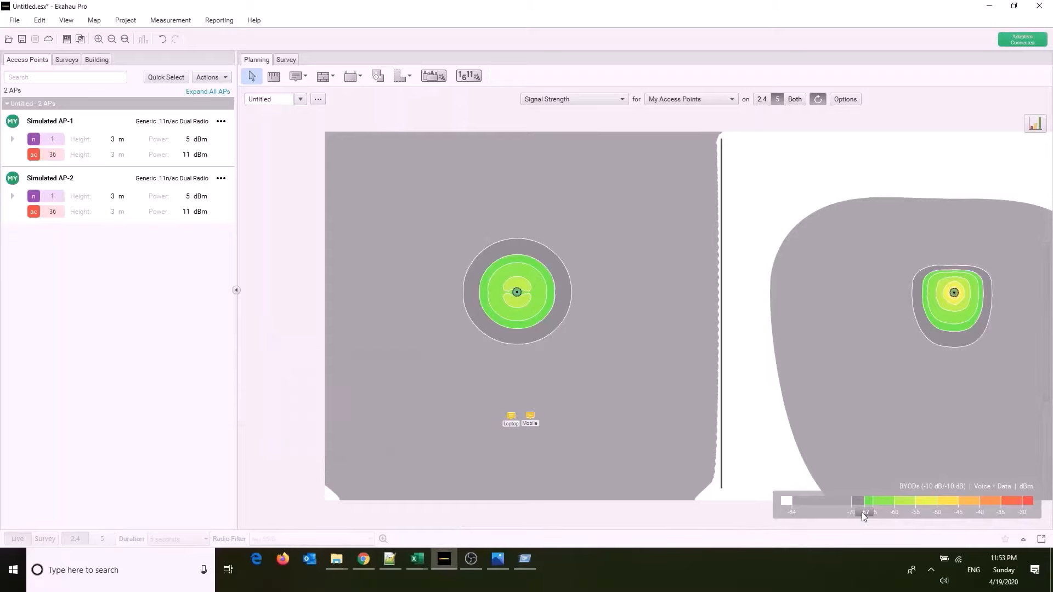
pyautogui.moveTo(864, 516); pyautogui.dragTo(905, 514)
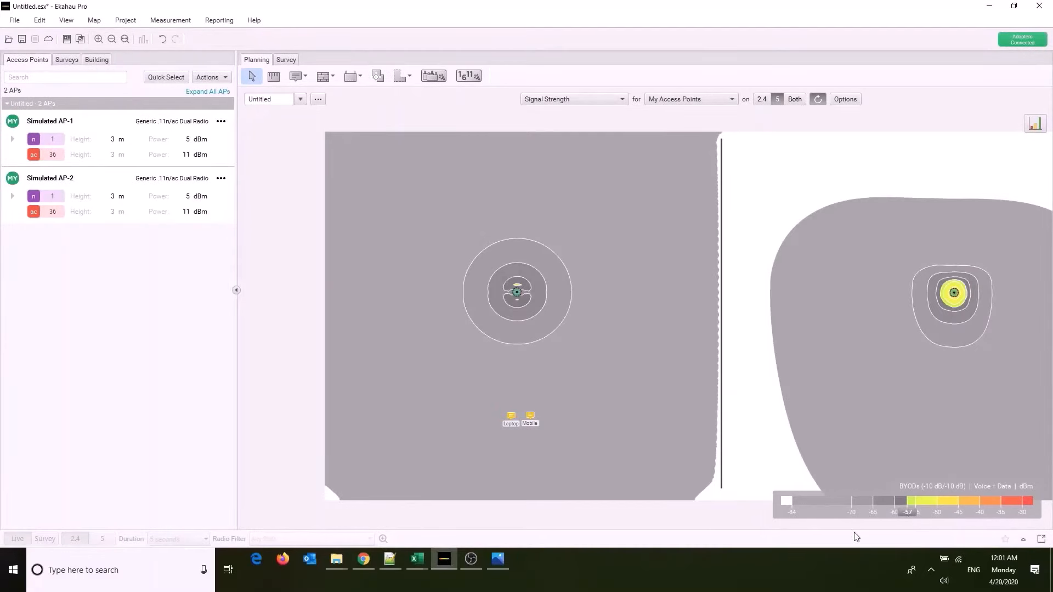
pyautogui.click(300, 99)
pyautogui.click(282, 113)
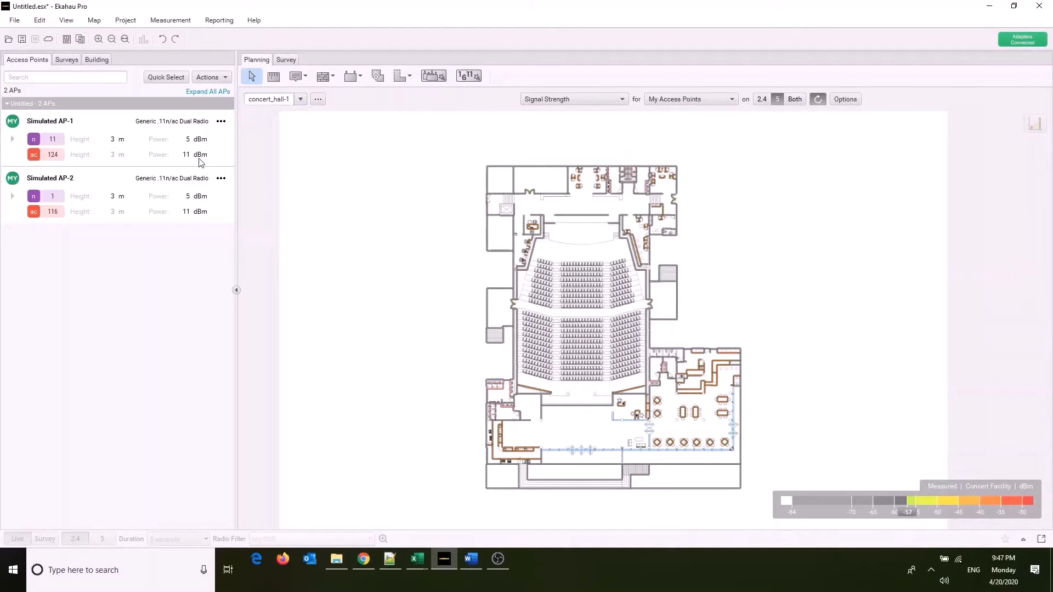
# Select Simulated AP-1 and Simulated AP-2 and delete both simulated access points.
pyautogui.click(157, 215)
pyautogui.keyDown('ctrl'); pyautogui.click(168, 140); pyautogui.keyUp('ctrl')
pyautogui.click(223, 78)
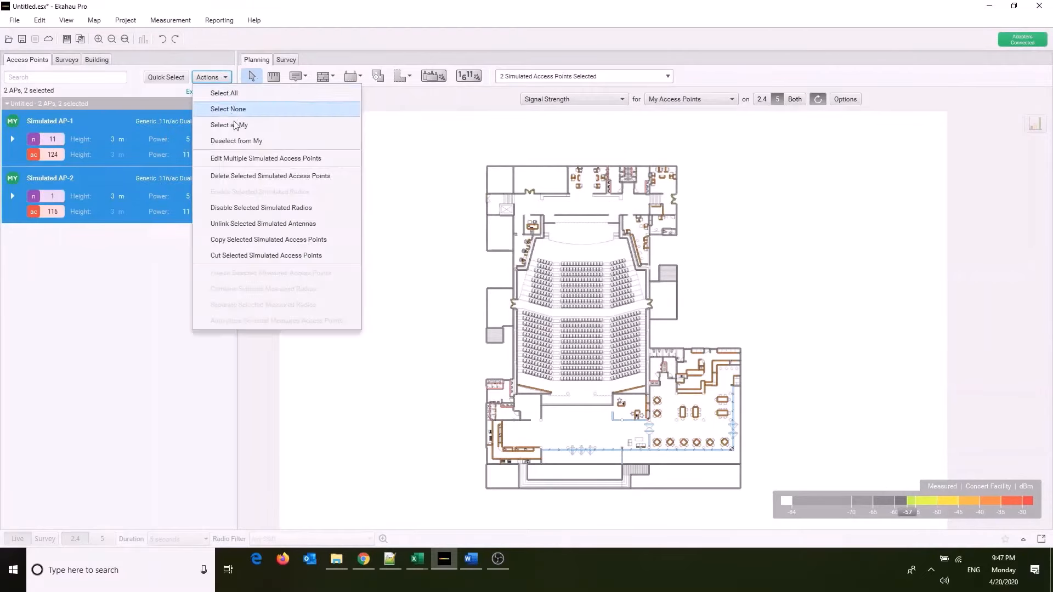
pyautogui.click(231, 176)
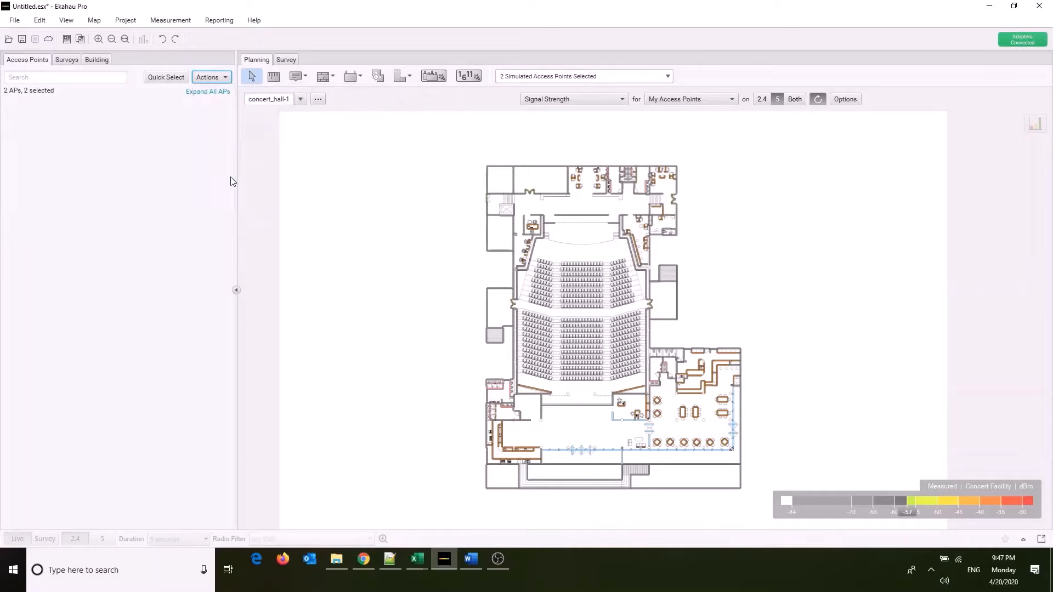
# Select everything on the concert hall floor plan to inspect its objects, and clear the selection.
pyautogui.moveTo(421, 149); pyautogui.dragTo(755, 507)
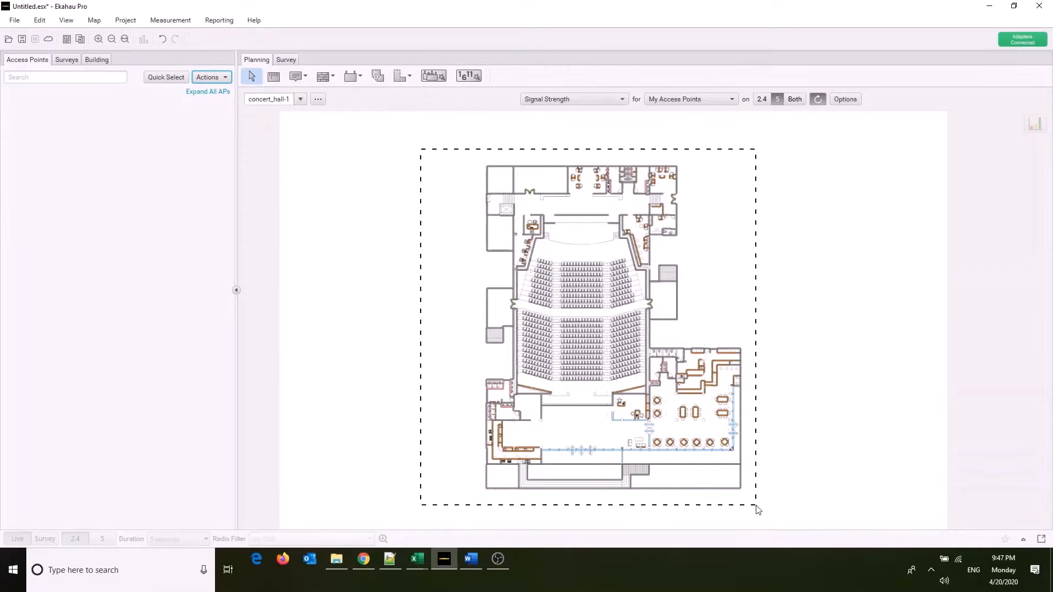
pyautogui.moveTo(755, 507); pyautogui.dragTo(756, 508)
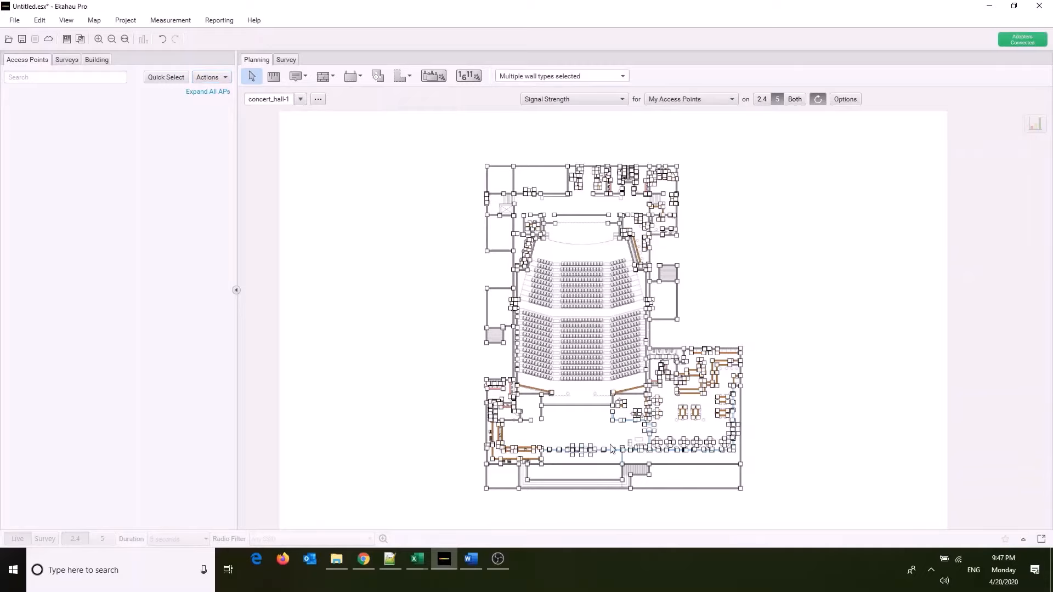
pyautogui.click(372, 257)
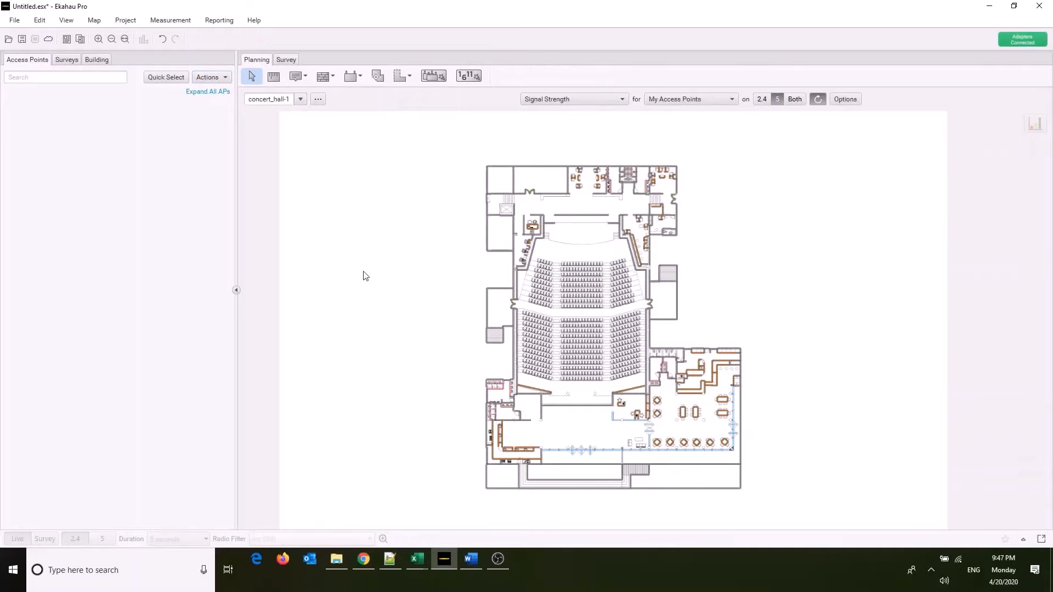
# Open the Auto-Planner and review the required areas of concert_hall-1 with their facility type and device counts.
pyautogui.click(133, 24)
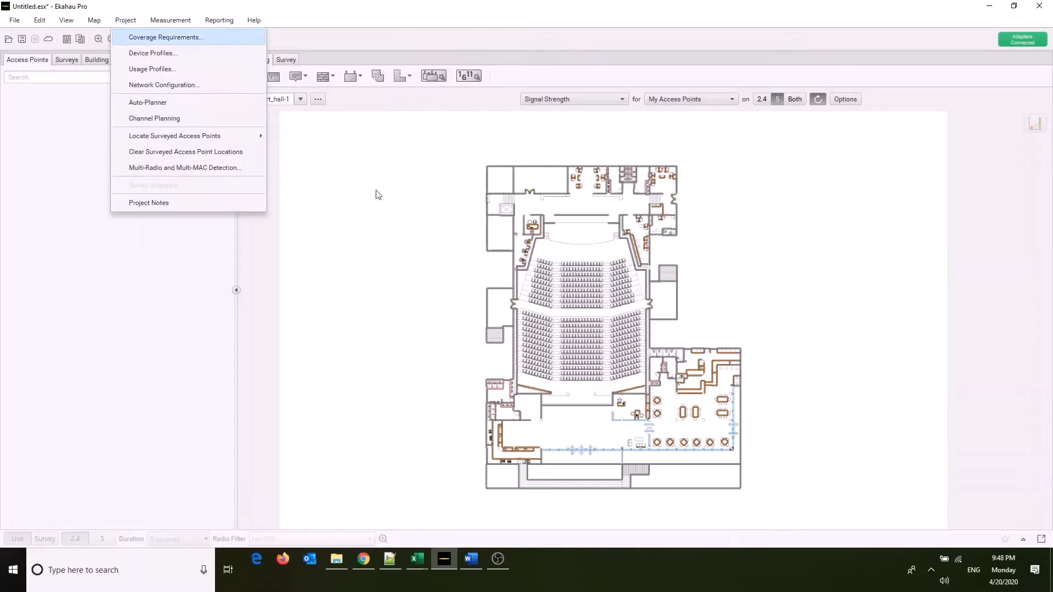
pyautogui.click(437, 77)
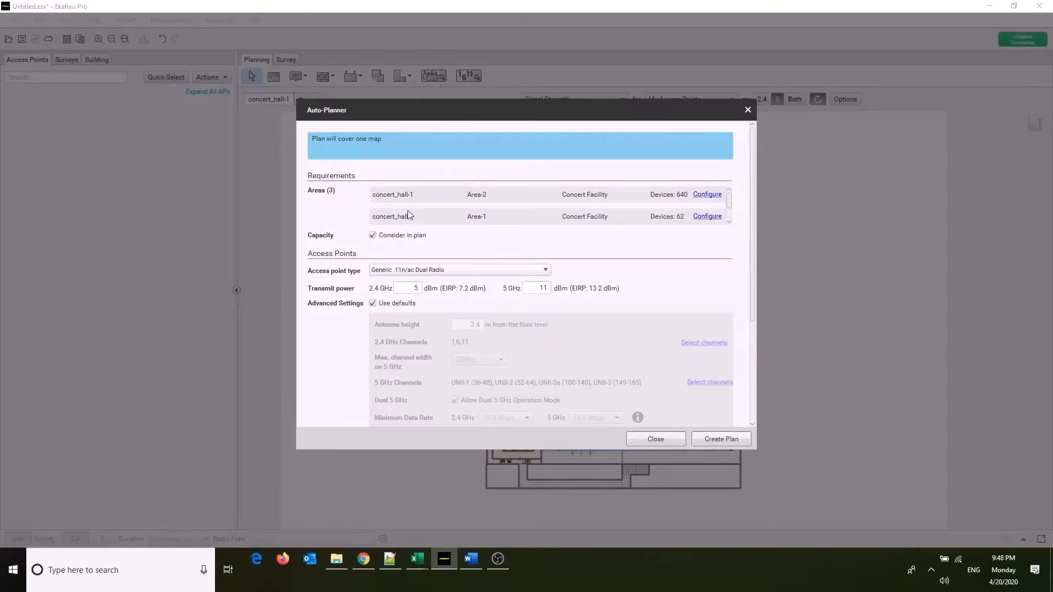
pyautogui.scroll(-3, 601, 318)
pyautogui.scroll(2, 600, 320)
pyautogui.scroll(1, 600, 320)
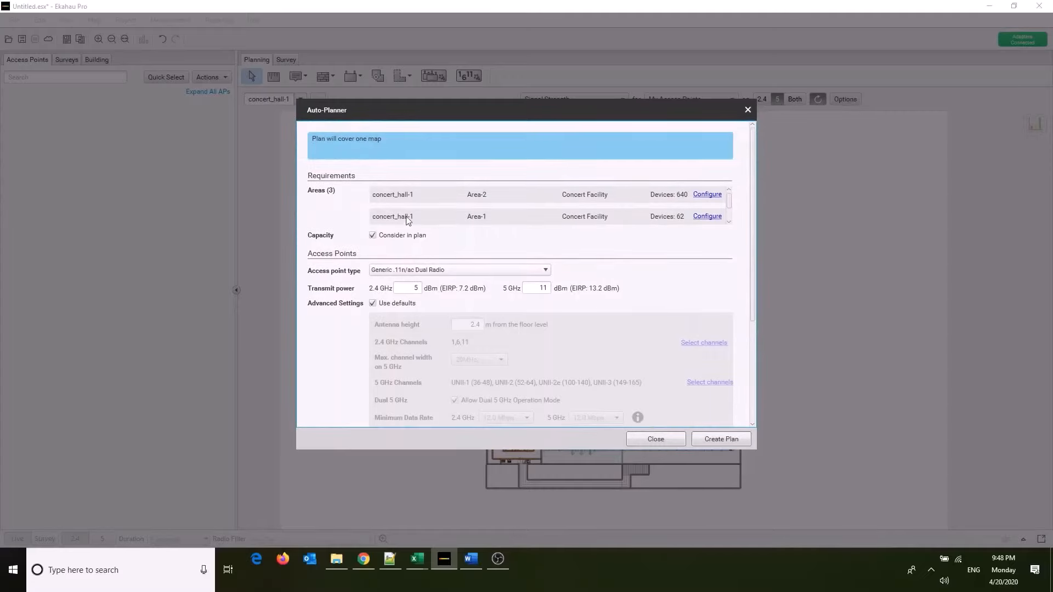
pyautogui.scroll(-1, 466, 205)
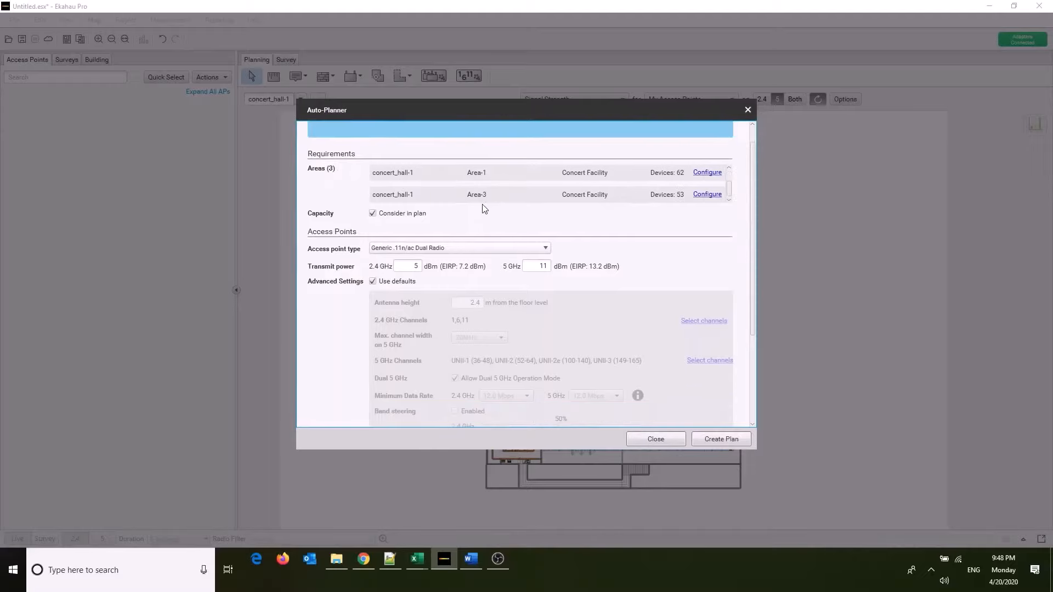
pyautogui.scroll(1, 485, 197)
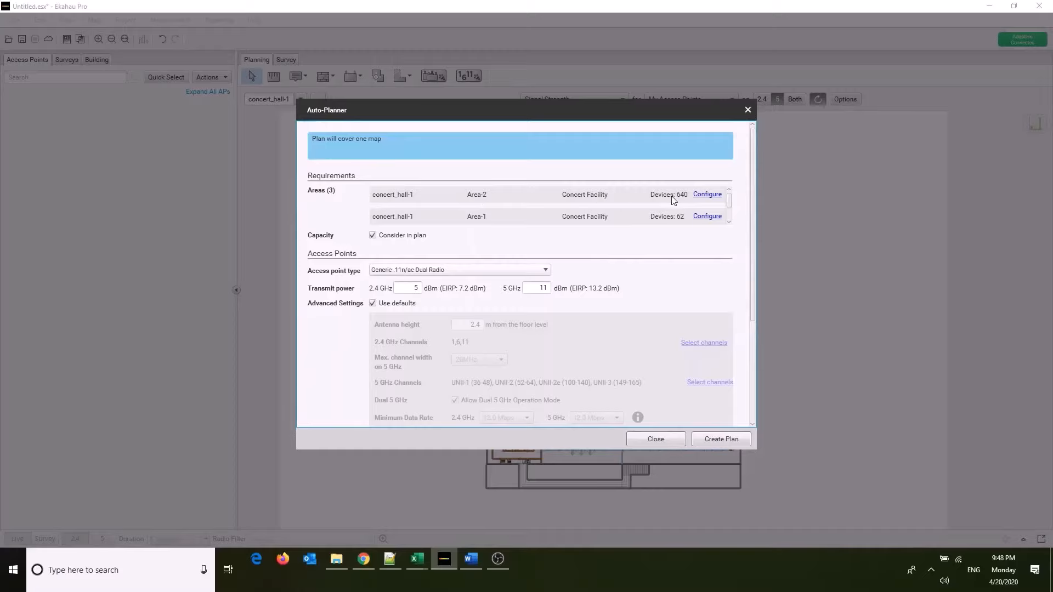
pyautogui.scroll(-1, 674, 200)
pyautogui.scroll(1, 672, 198)
# Check the Auto-Planner's capacity option, transmit power and advanced access point settings.
pyautogui.click(373, 236)
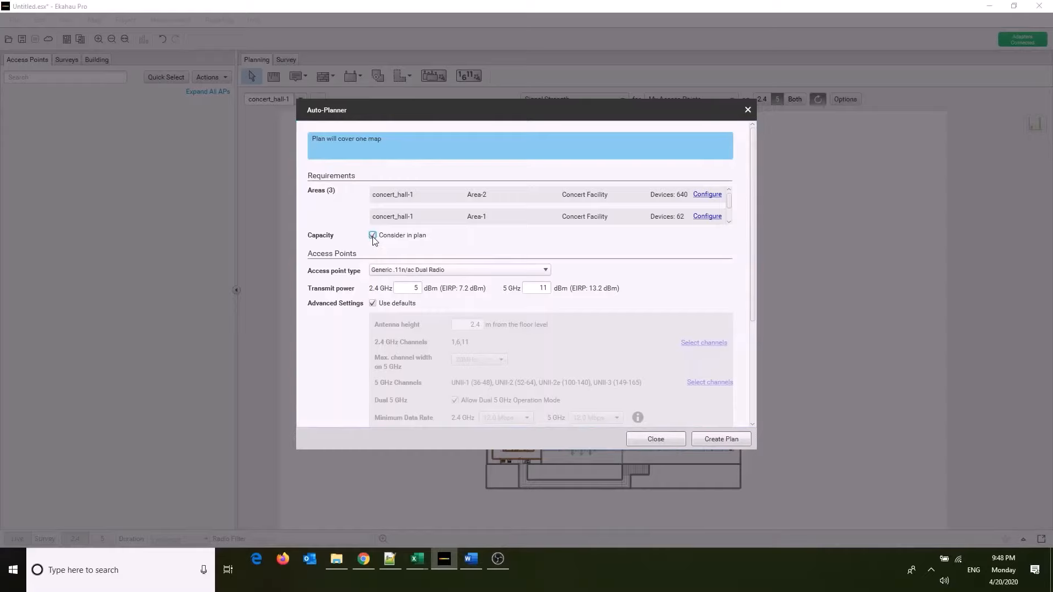
pyautogui.scroll(-1, 341, 278)
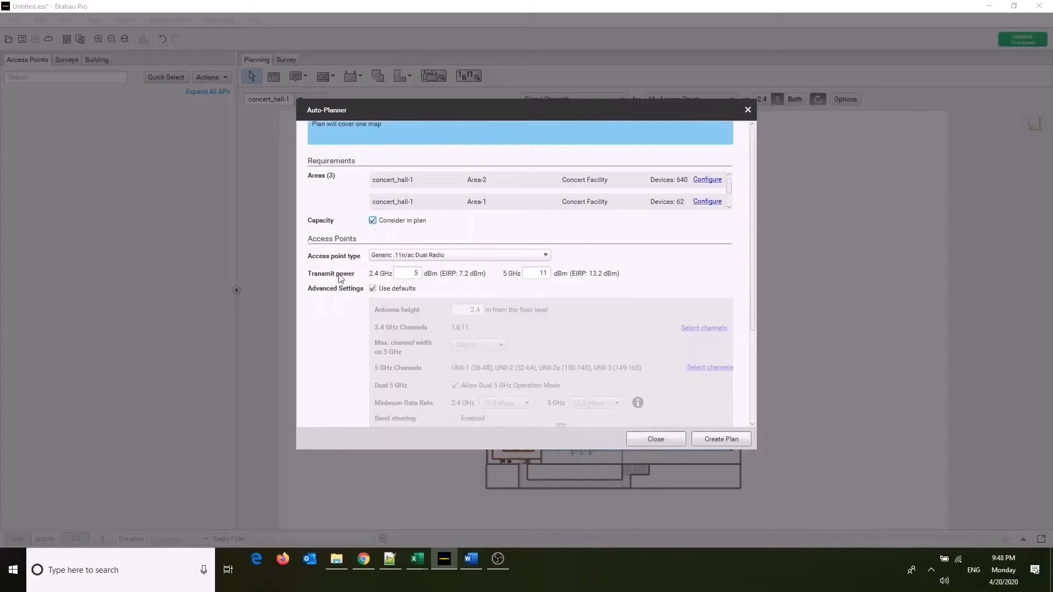
pyautogui.scroll(-1, 336, 250)
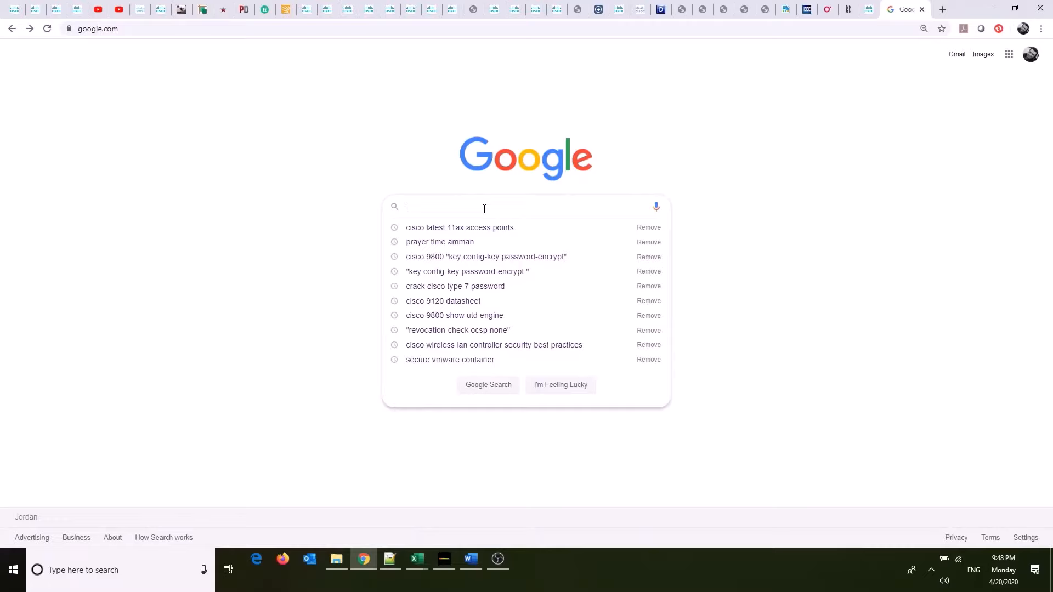
# Switch to Chrome and search Google for "cisco latest 11ax access points".
pyautogui.write('Cisco ')
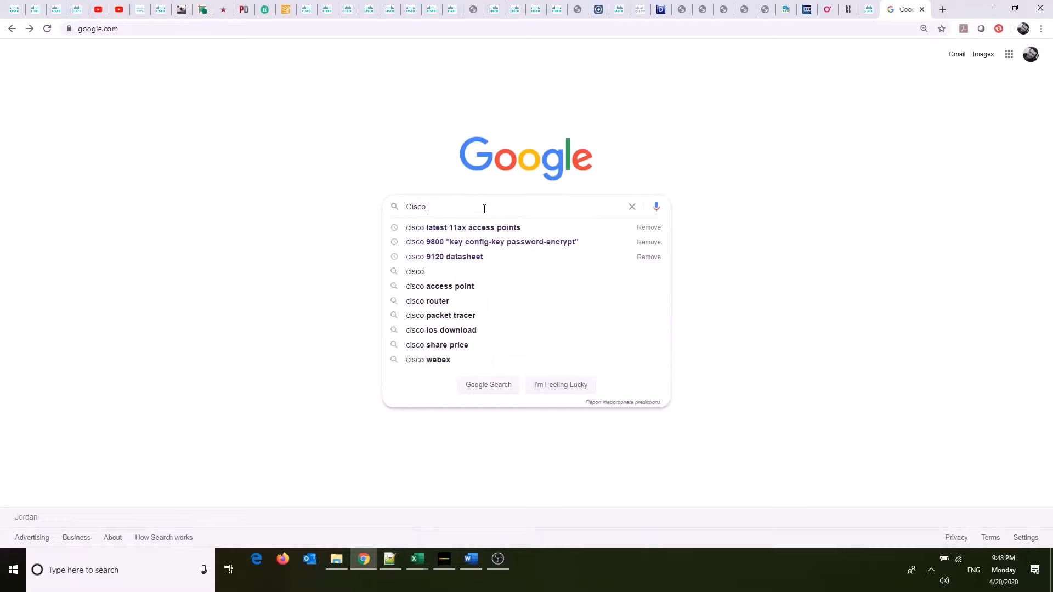
pyautogui.write('latest')
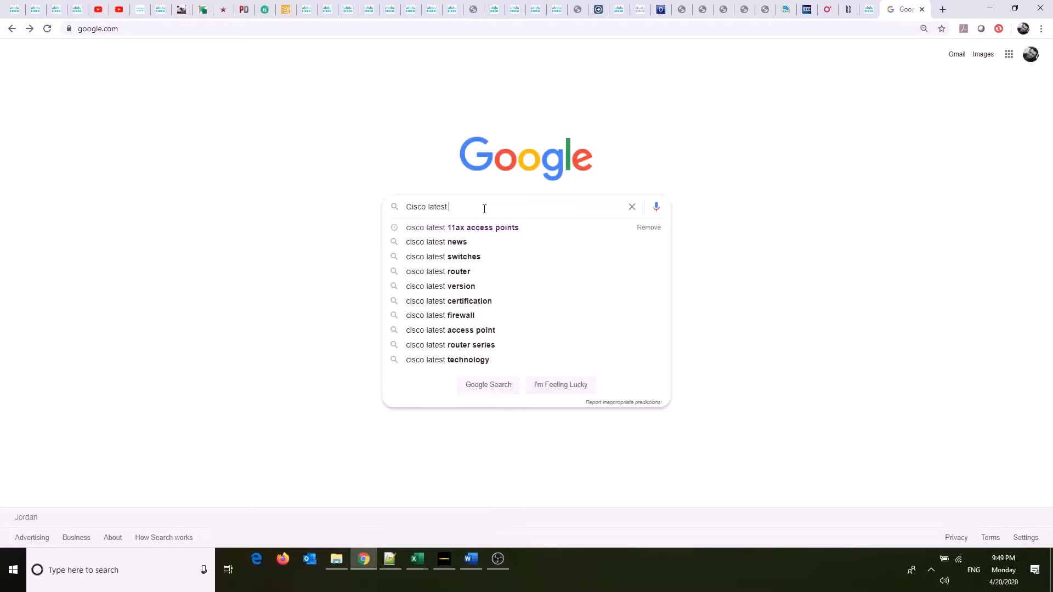
pyautogui.write('11a')
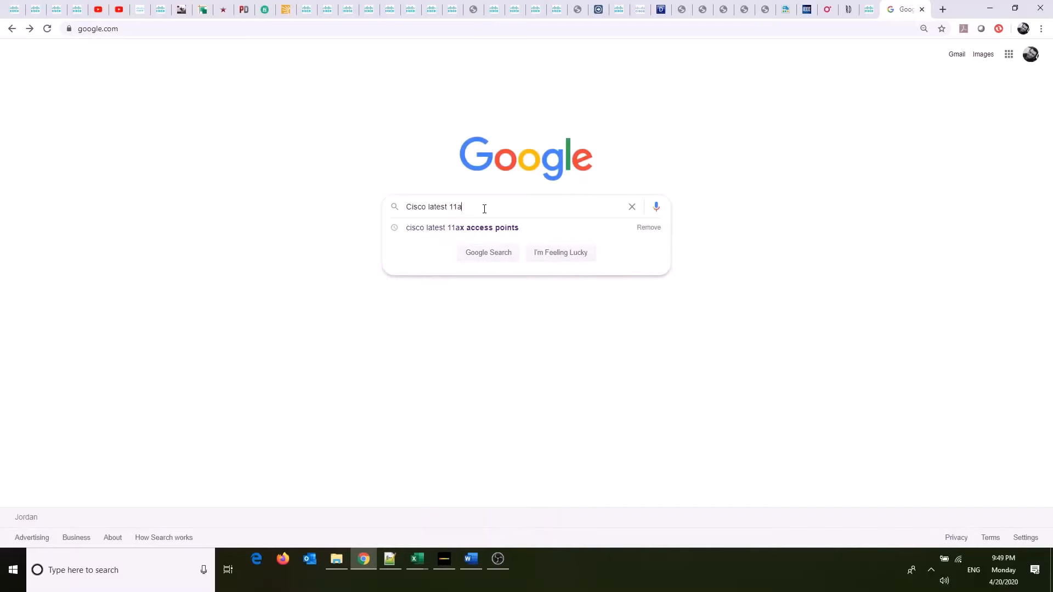
pyautogui.write('x acc')
pyautogui.press('Down')
pyautogui.press('Return')
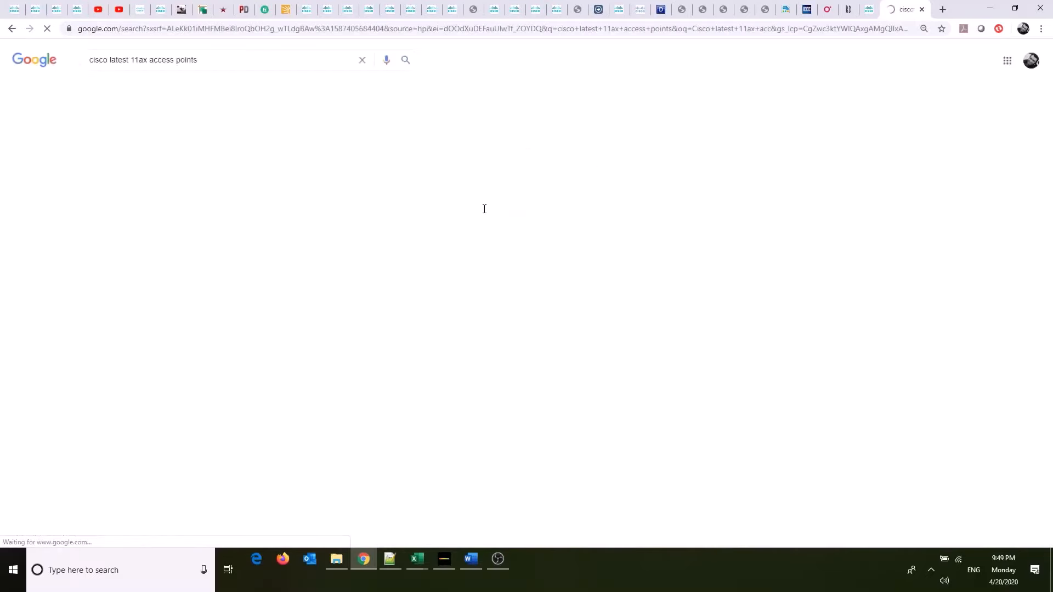
# Open Cisco's wireless access points page and examine the Wi-Fi 6 (802.11ax) Catalyst models under the featured products.
pyautogui.click(181, 224)
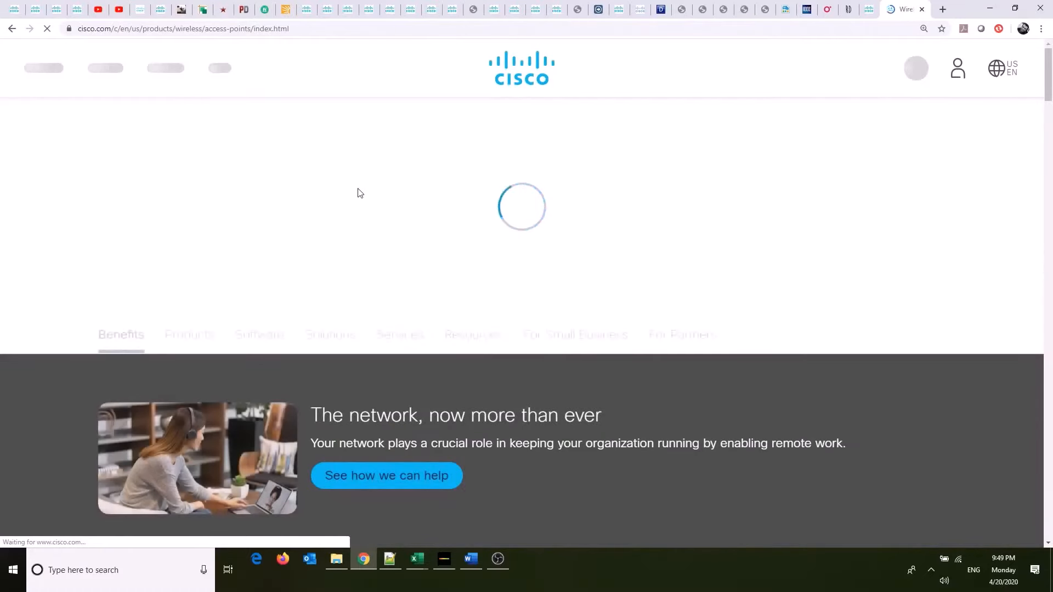
pyautogui.scroll(-15, 349, 190)
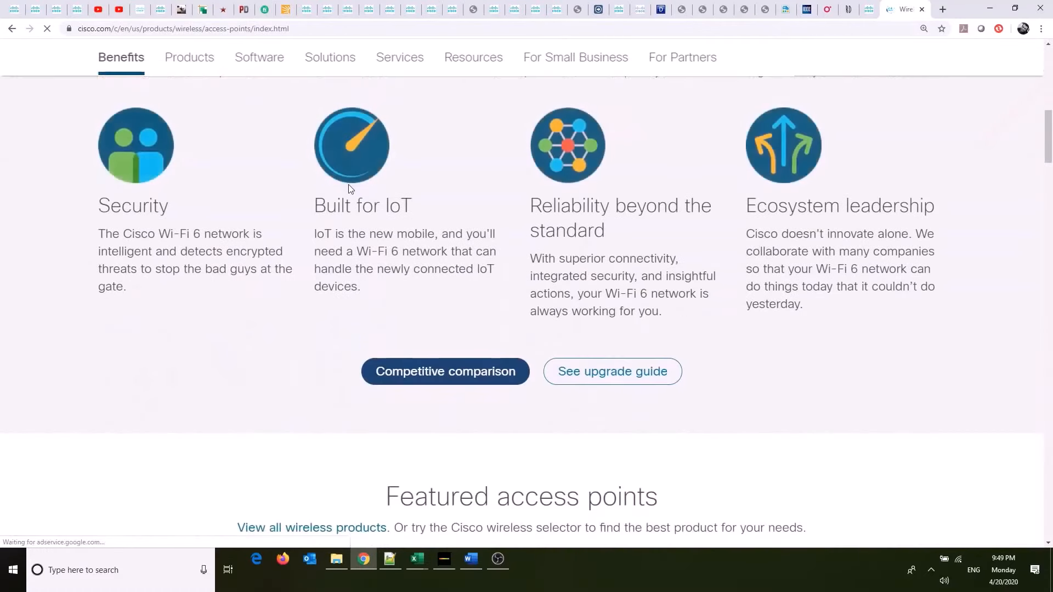
pyautogui.scroll(-4, 349, 189)
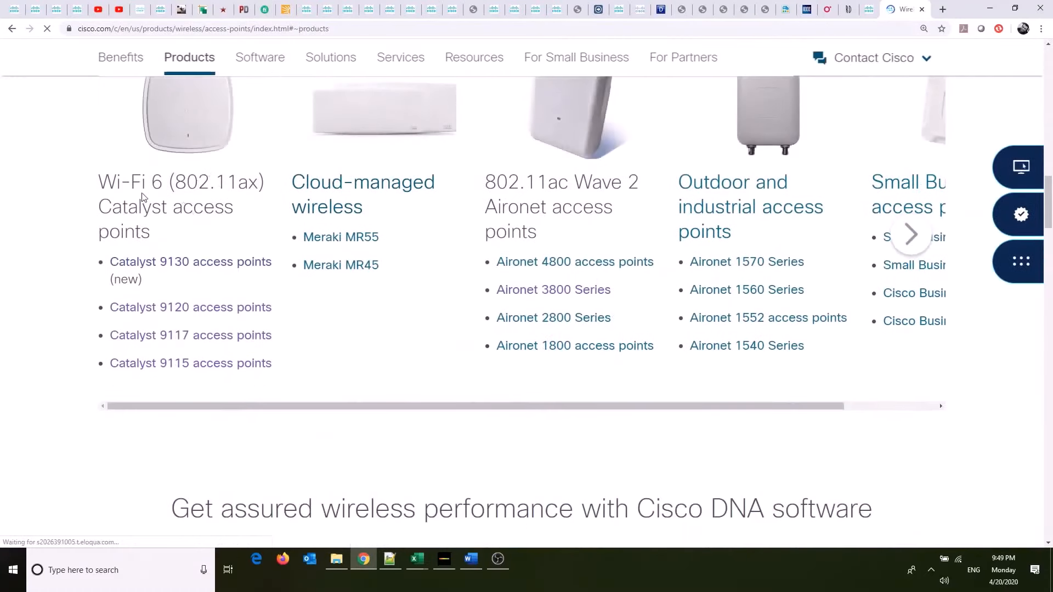
pyautogui.doubleClick(112, 183)
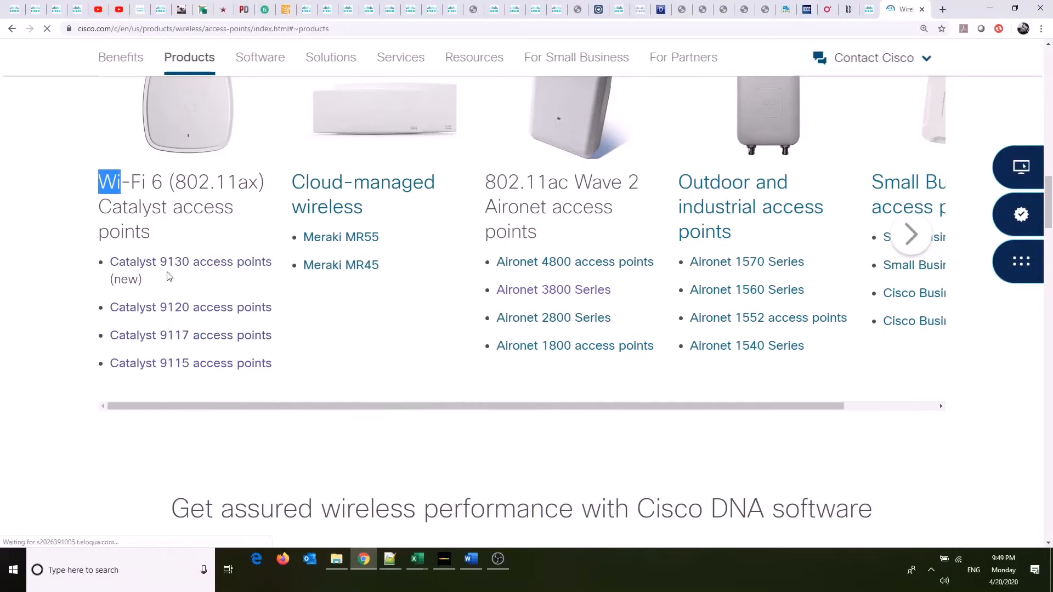
pyautogui.tripleClick(181, 184)
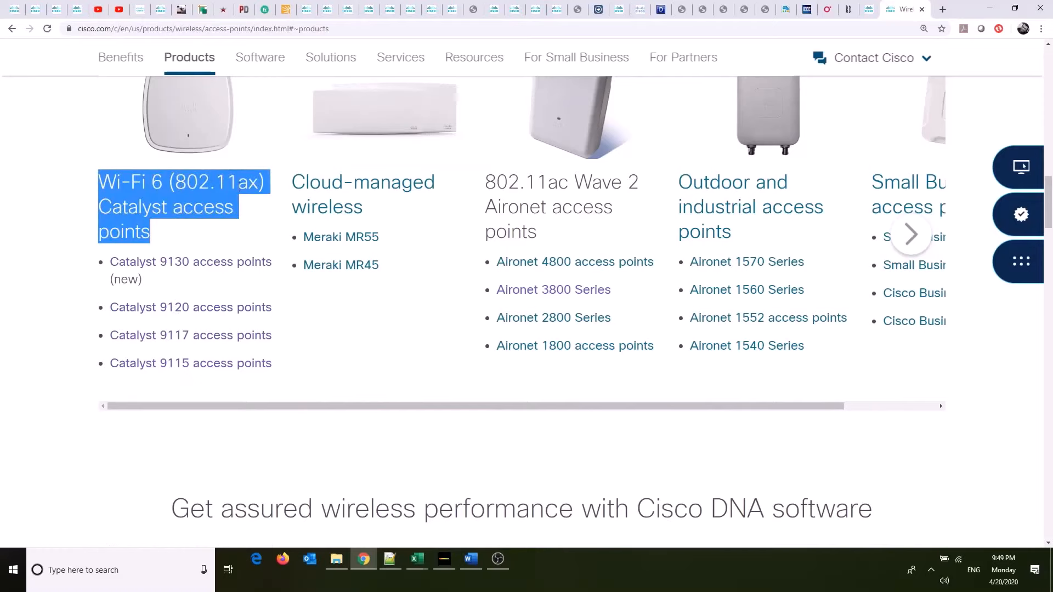
pyautogui.click(164, 183)
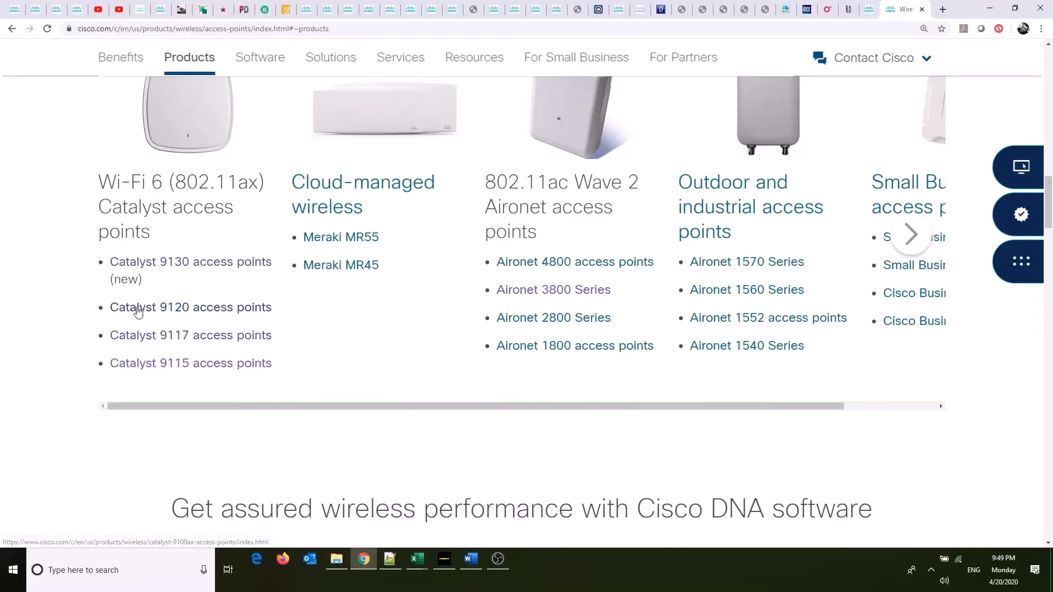
# Compare the Catalyst 9100 models on the 9120 product page, view the 9120 data sheet, and return to Ekahau Pro.
pyautogui.click(168, 314)
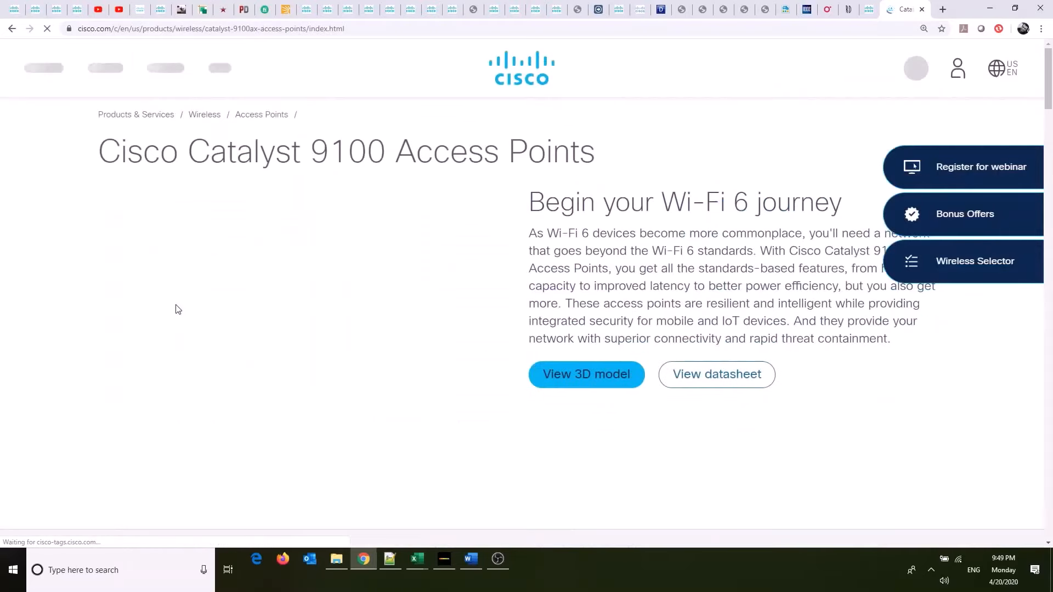
pyautogui.scroll(-15, 585, 236)
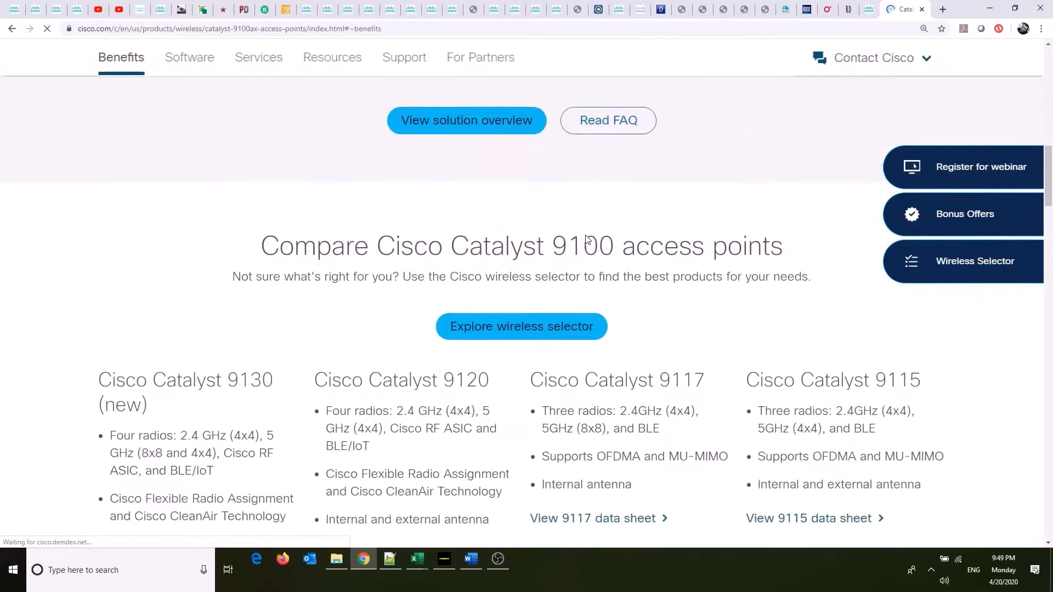
pyautogui.scroll(-8, 585, 236)
pyautogui.scroll(2, 476, 259)
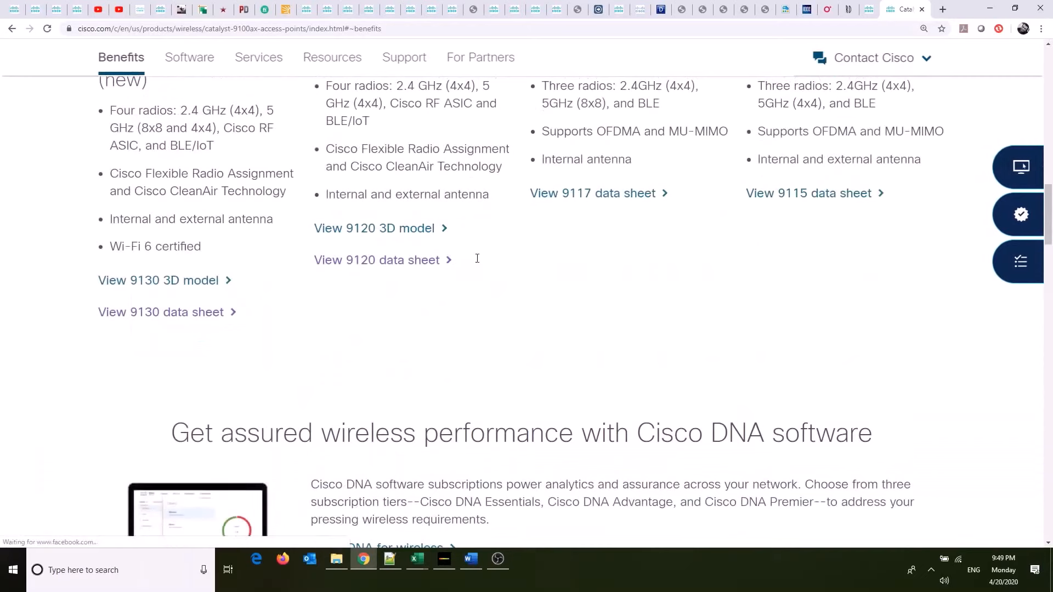
pyautogui.scroll(3, 476, 259)
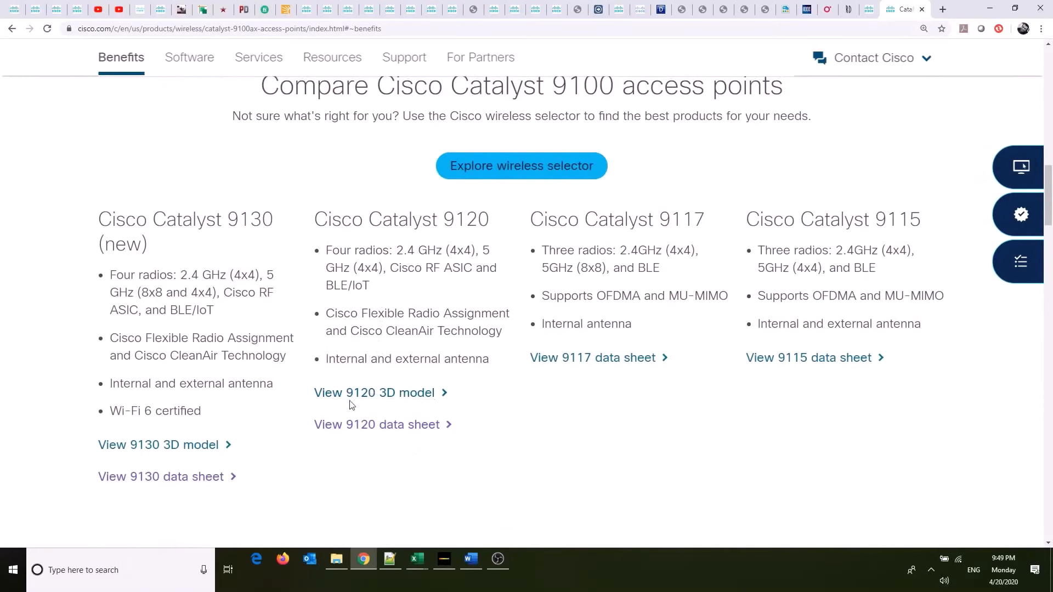
pyautogui.click(361, 418)
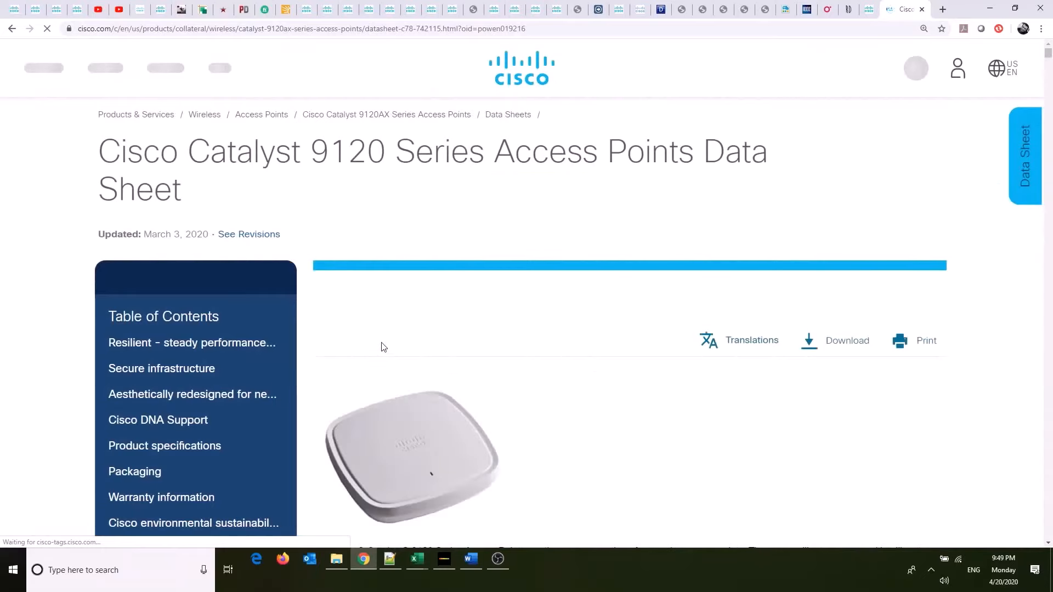
pyautogui.hotkey('alt', 'Tab')
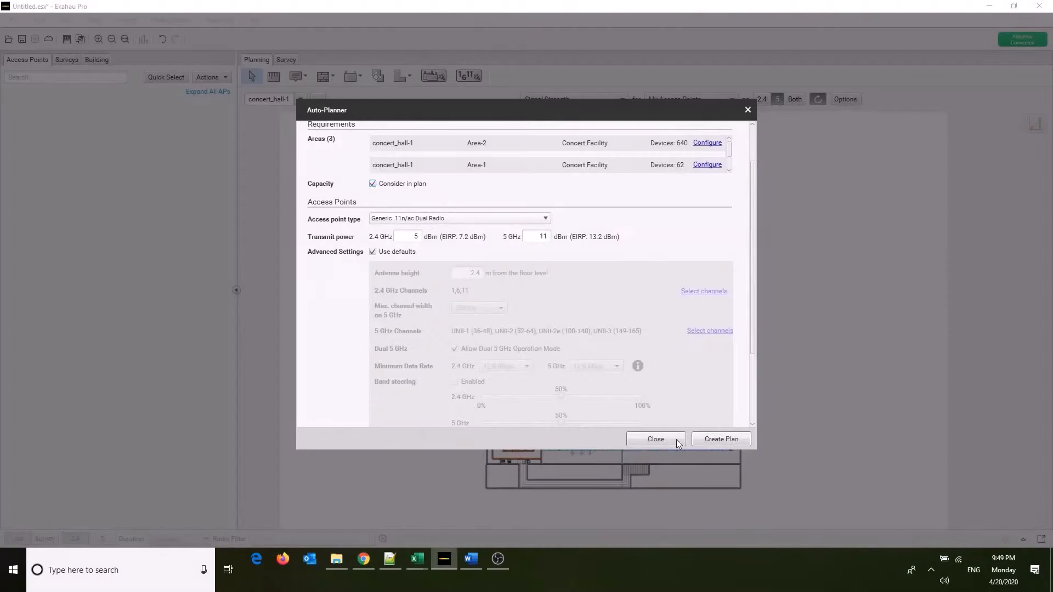
# Close the Auto-Planner and turn on the display of areas on the concert_hall-1 map.
pyautogui.click(676, 439)
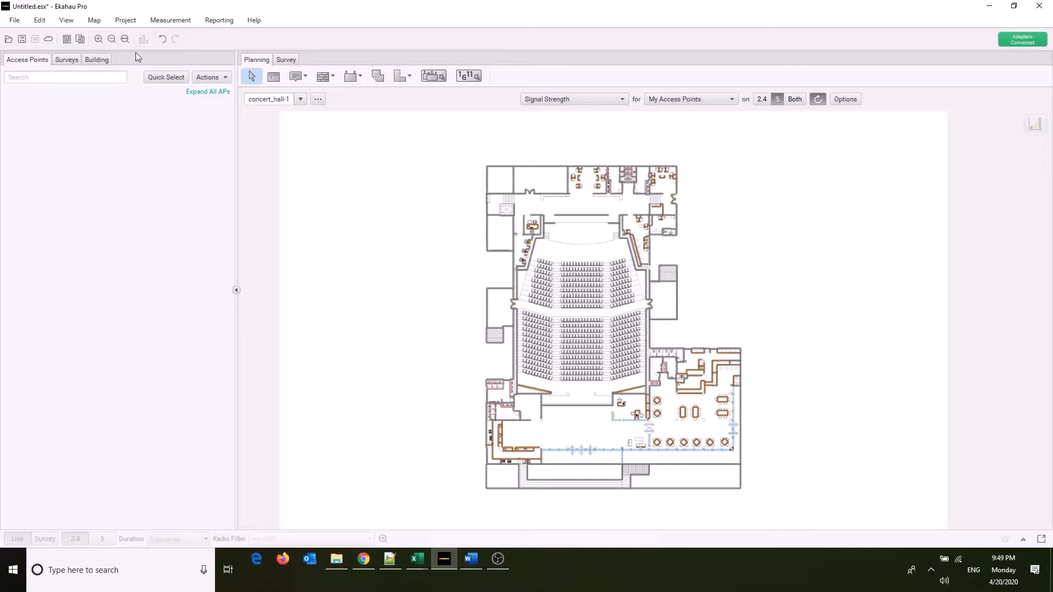
pyautogui.click(68, 23)
pyautogui.click(69, 23)
pyautogui.click(66, 22)
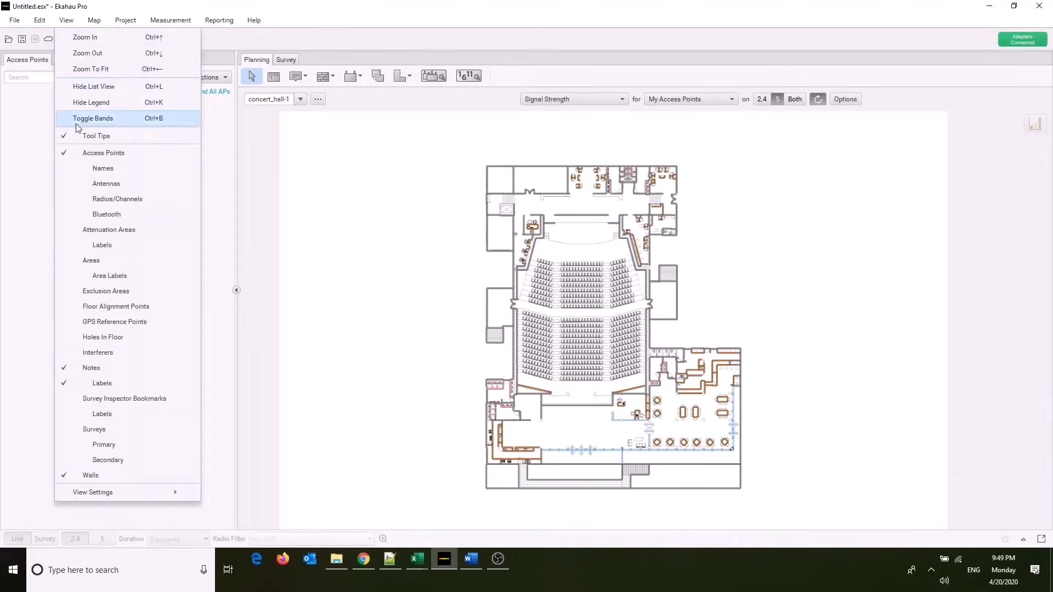
pyautogui.click(112, 276)
pyautogui.click(113, 274)
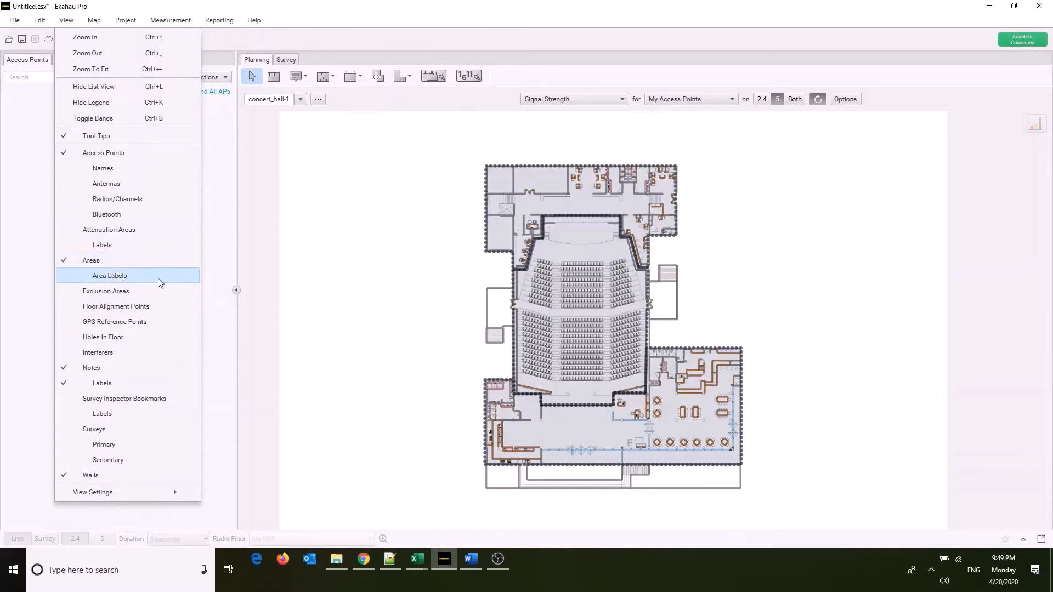
pyautogui.click(412, 276)
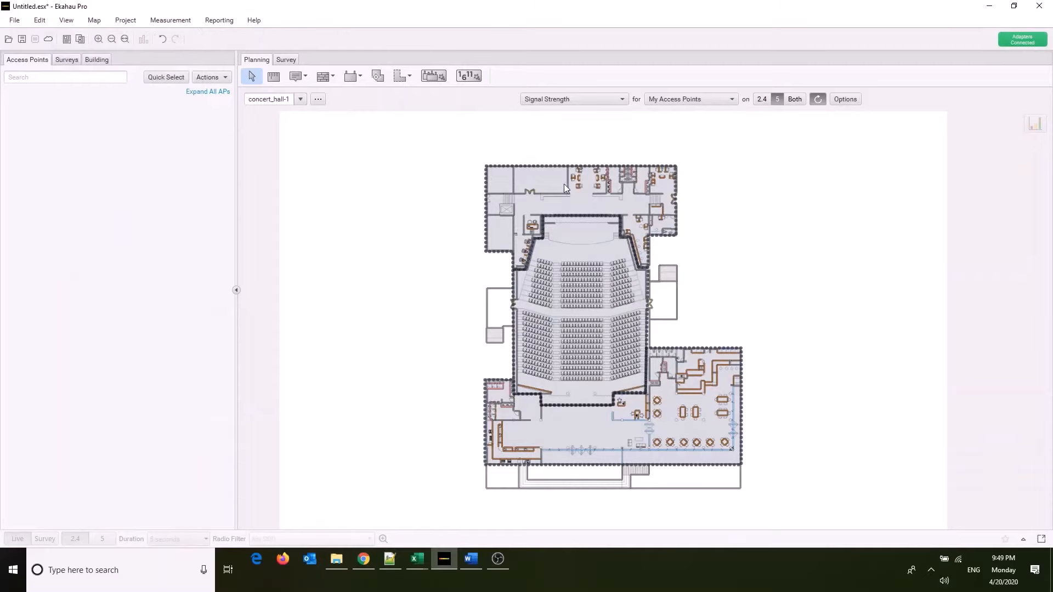
# Select the objects around the building's upper and lower sections, and select the auditorium's Area-2 to inspect it.
pyautogui.moveTo(711, 155); pyautogui.dragTo(435, 212)
pyautogui.moveTo(445, 416); pyautogui.dragTo(772, 485)
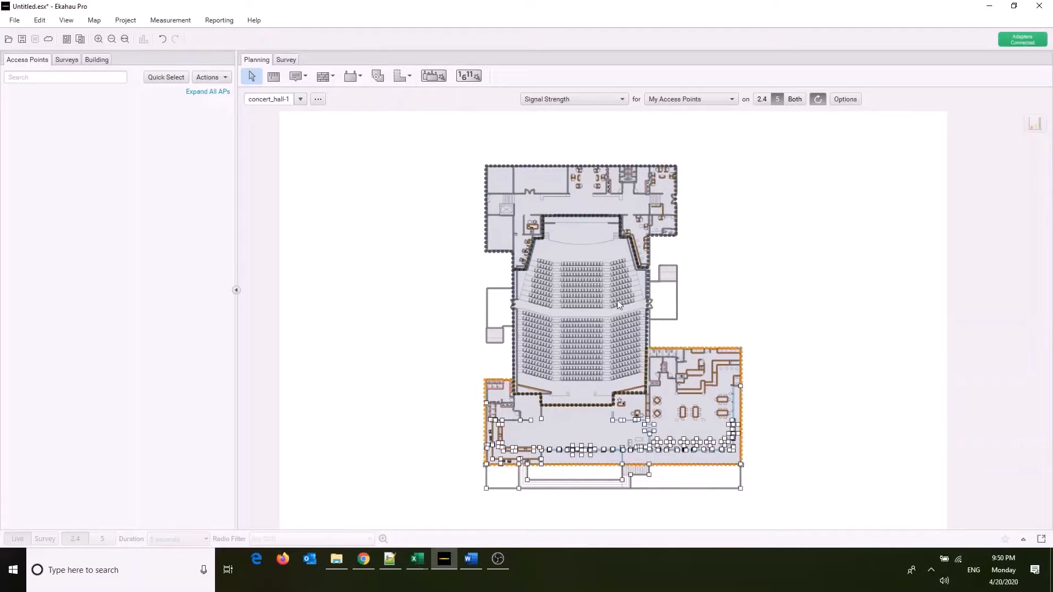
pyautogui.click(599, 304)
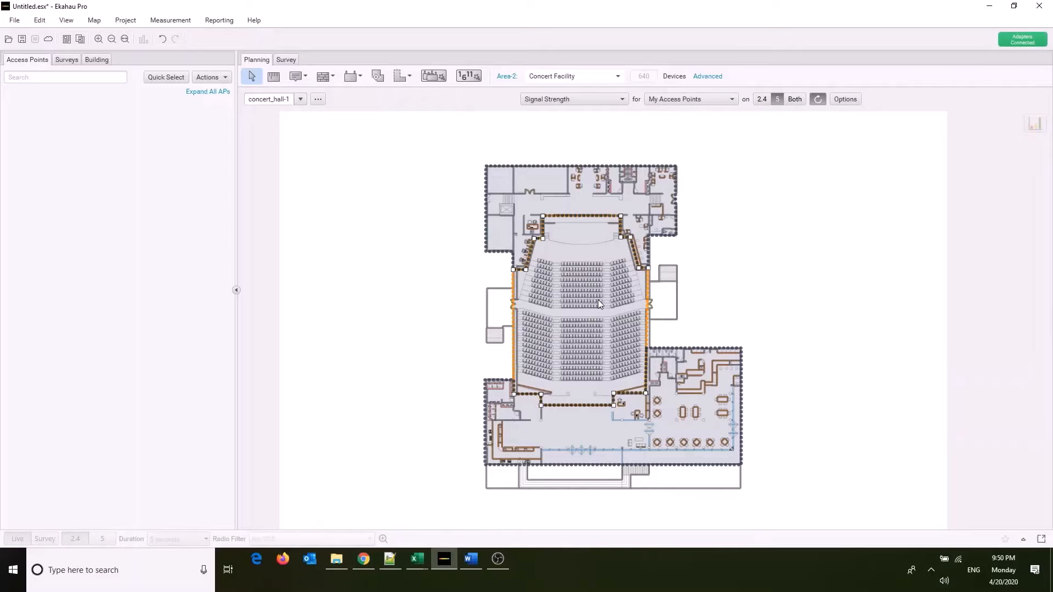
# Switch to Chrome and search the Cisco Catalyst 9120 data sheet for "external antenna", stepping through the matches to the External antenna specification.
pyautogui.hotkey('alt', 'Tab')
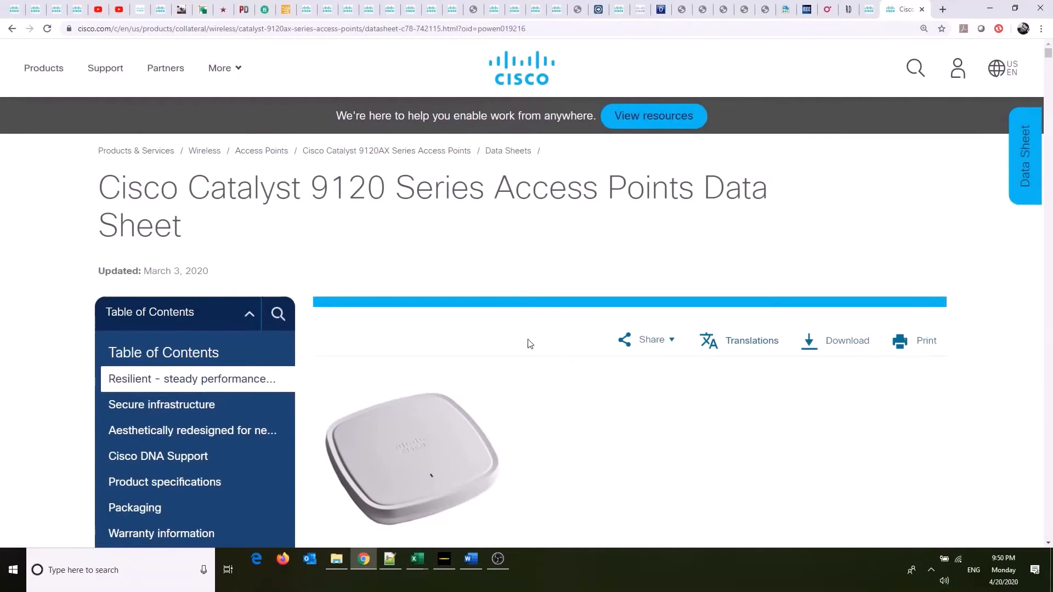
pyautogui.hotkey('ctrl', 'f')
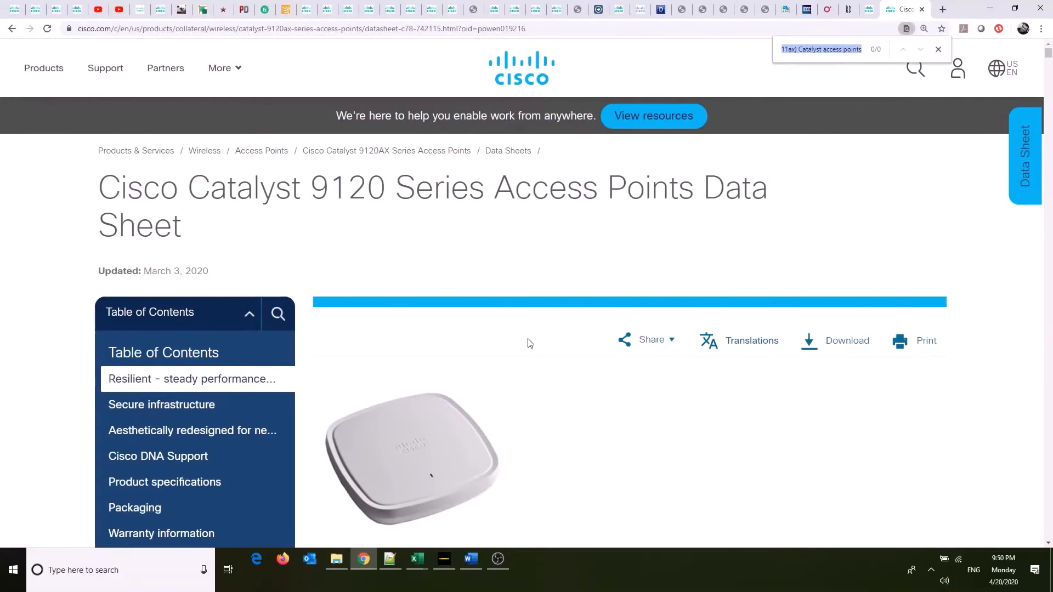
pyautogui.write('exter')
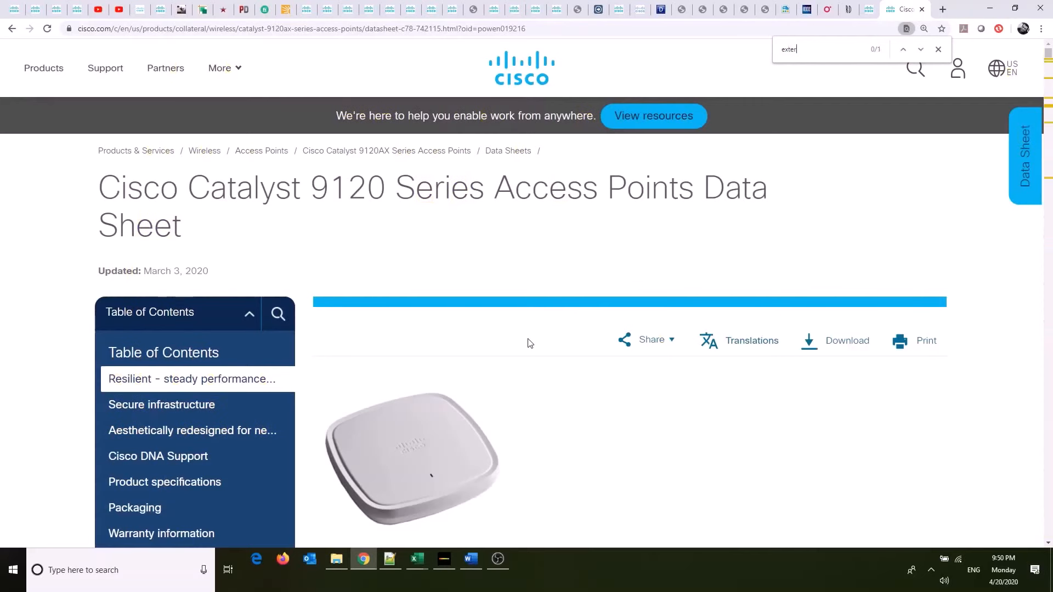
pyautogui.write('nal antenna')
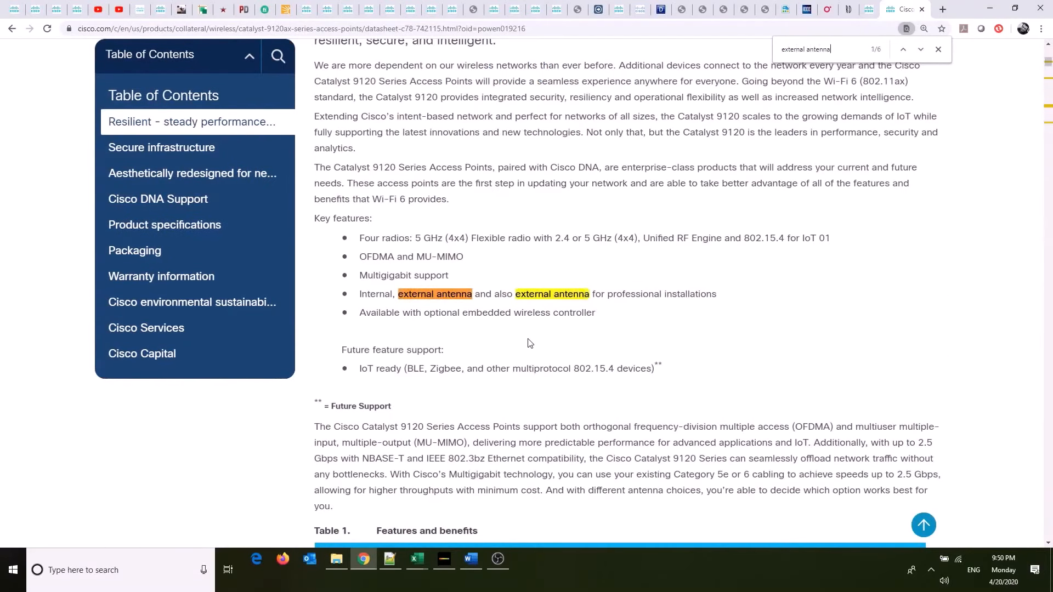
pyautogui.press('Return')
pyautogui.press('Return')
pyautogui.press('Return')
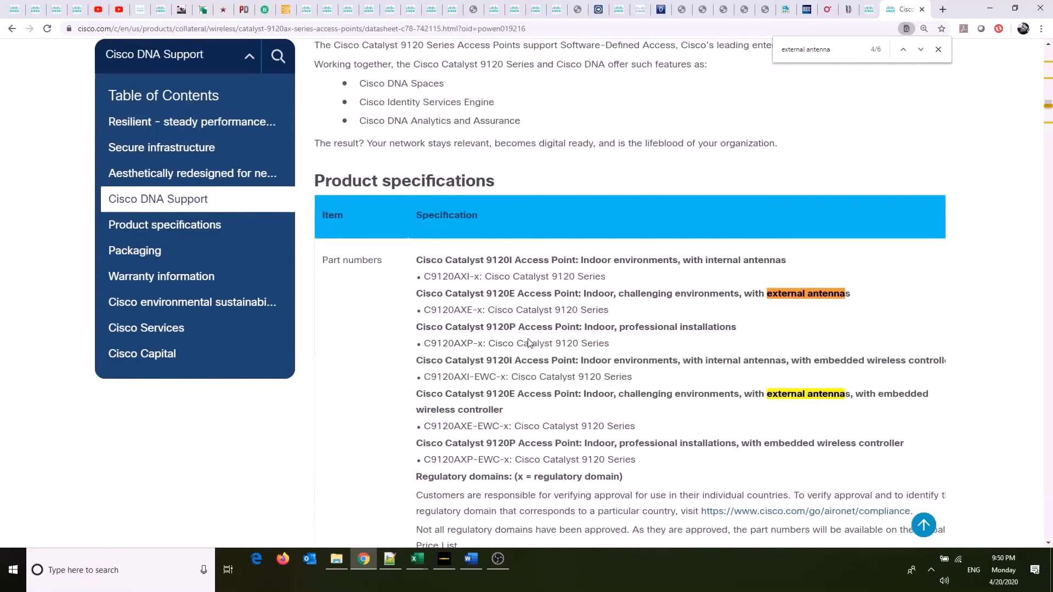
pyautogui.press('Return')
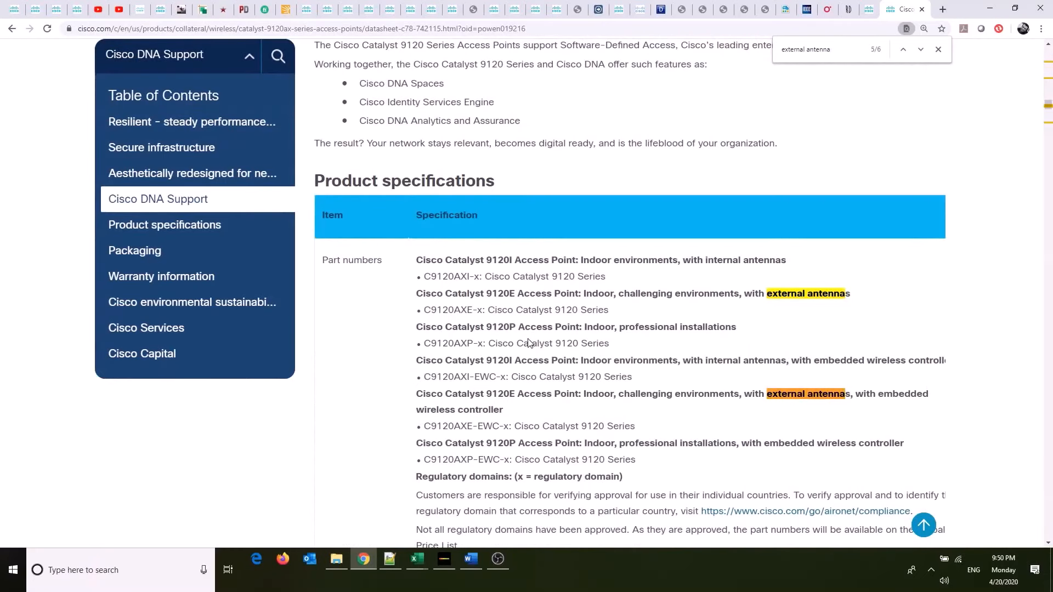
pyautogui.press('Return')
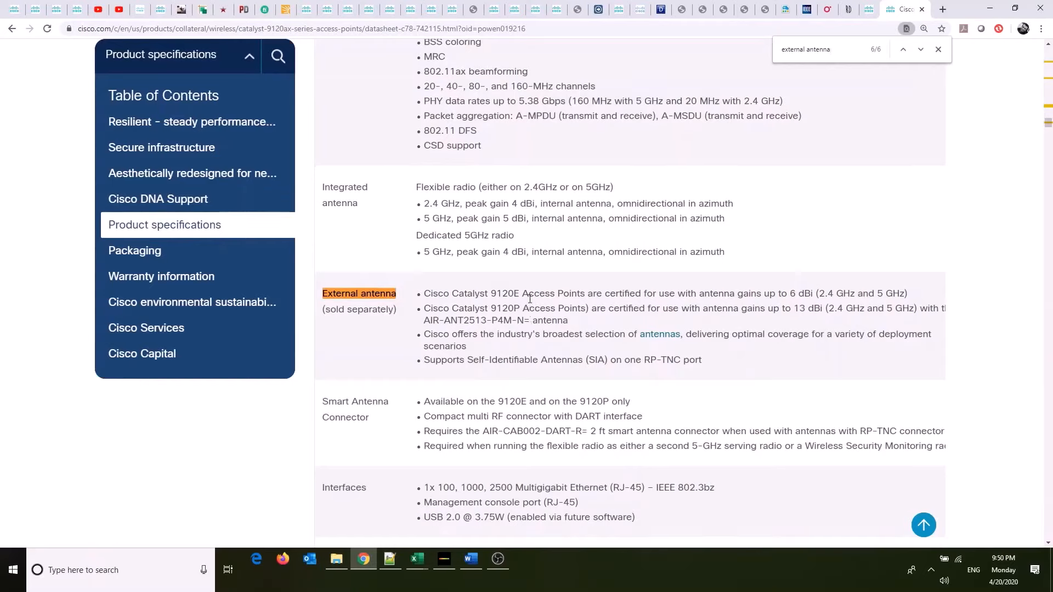
# Examine the 9120E and 9120P external antenna gains, their frequency bands and the AIR-ANT2513-P4M-N= antenna in the data sheet.
pyautogui.moveTo(528, 295); pyautogui.dragTo(907, 305)
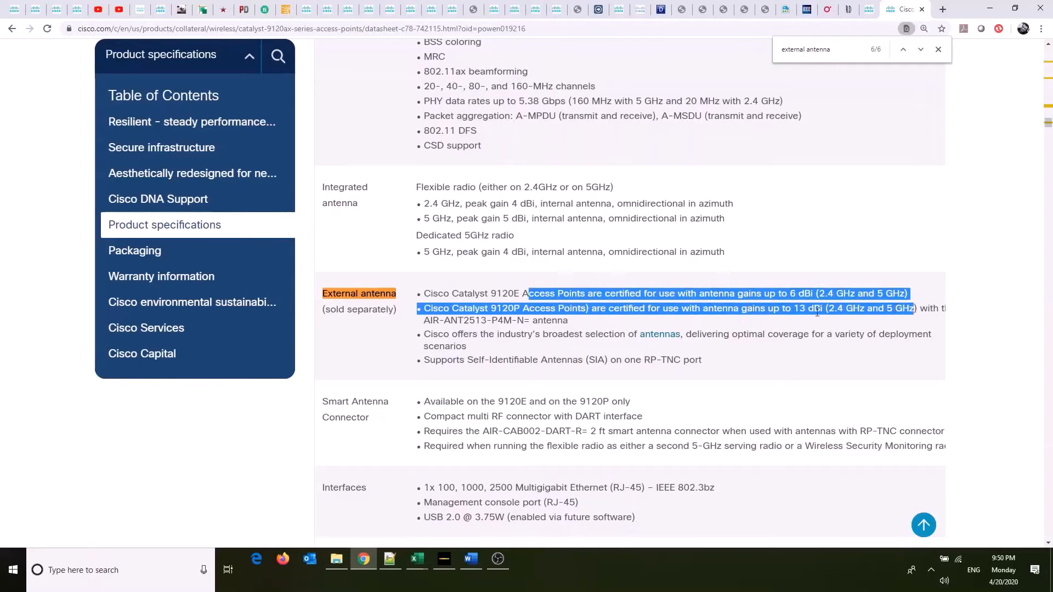
pyautogui.click(632, 324)
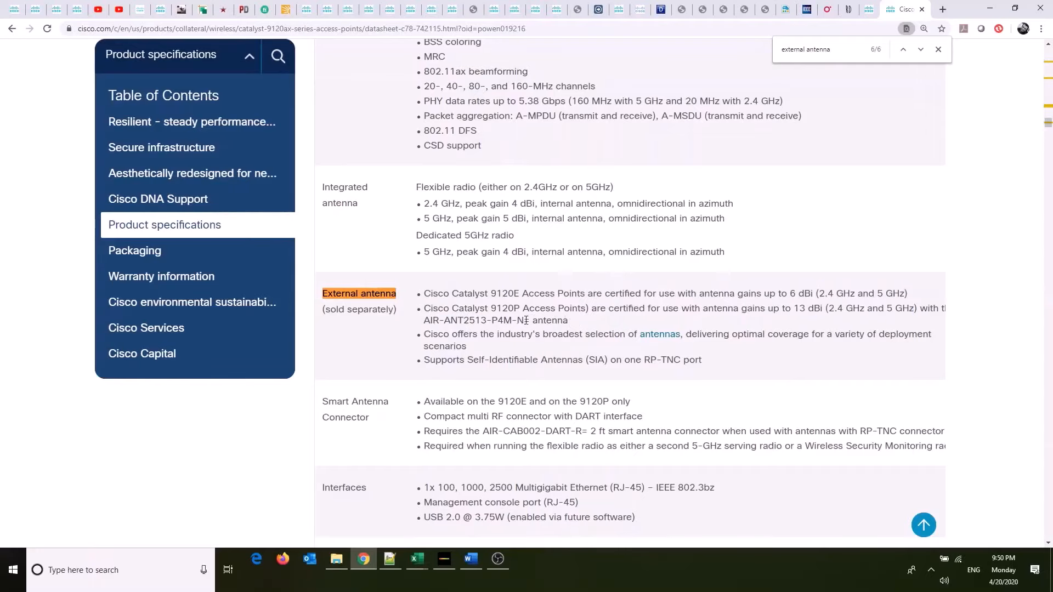
pyautogui.moveTo(530, 320); pyautogui.dragTo(421, 327)
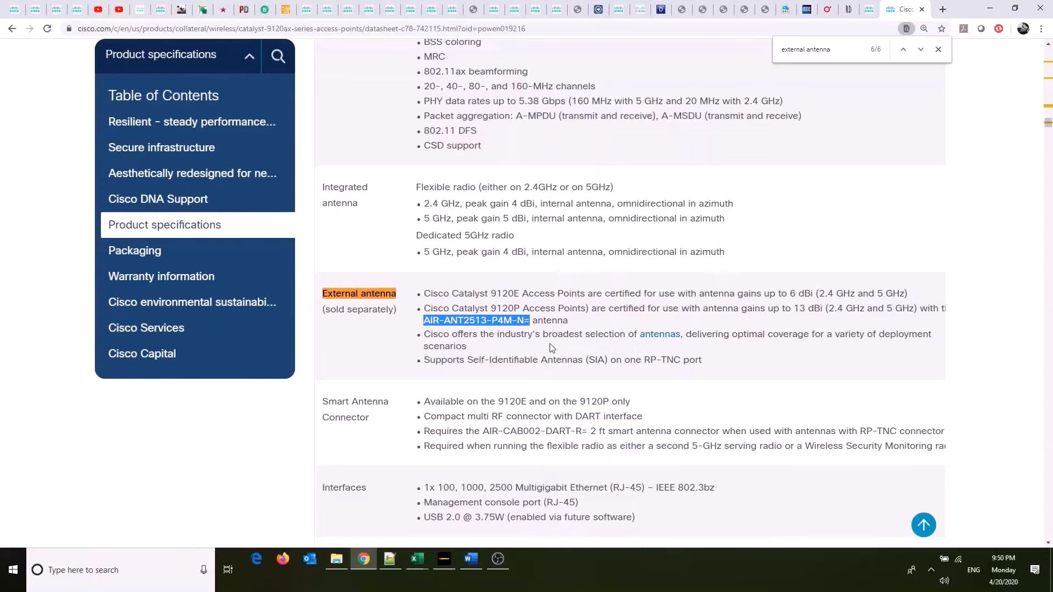
pyautogui.doubleClick(799, 311)
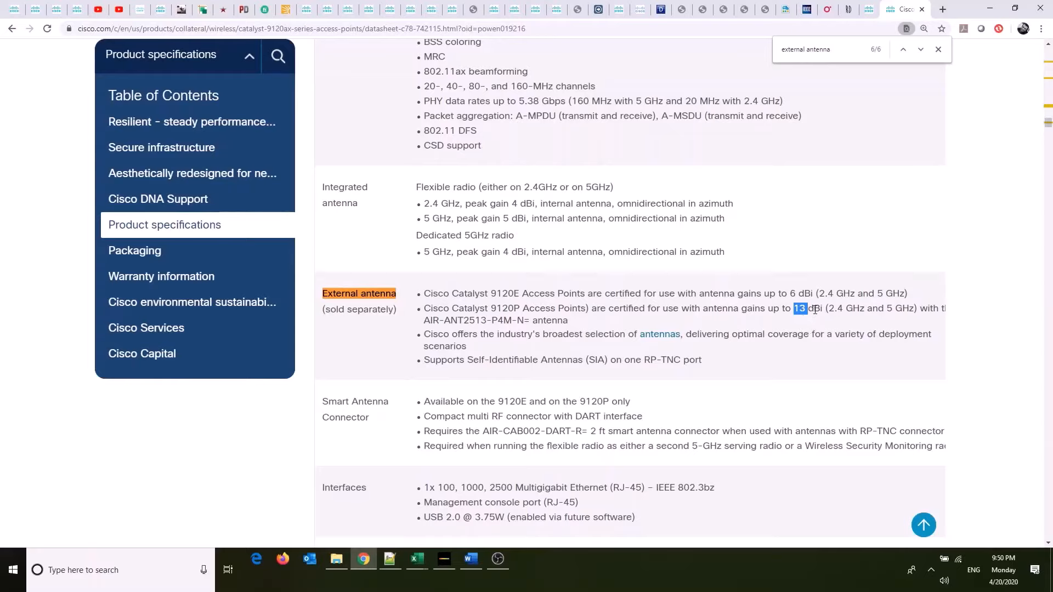
pyautogui.doubleClick(836, 310)
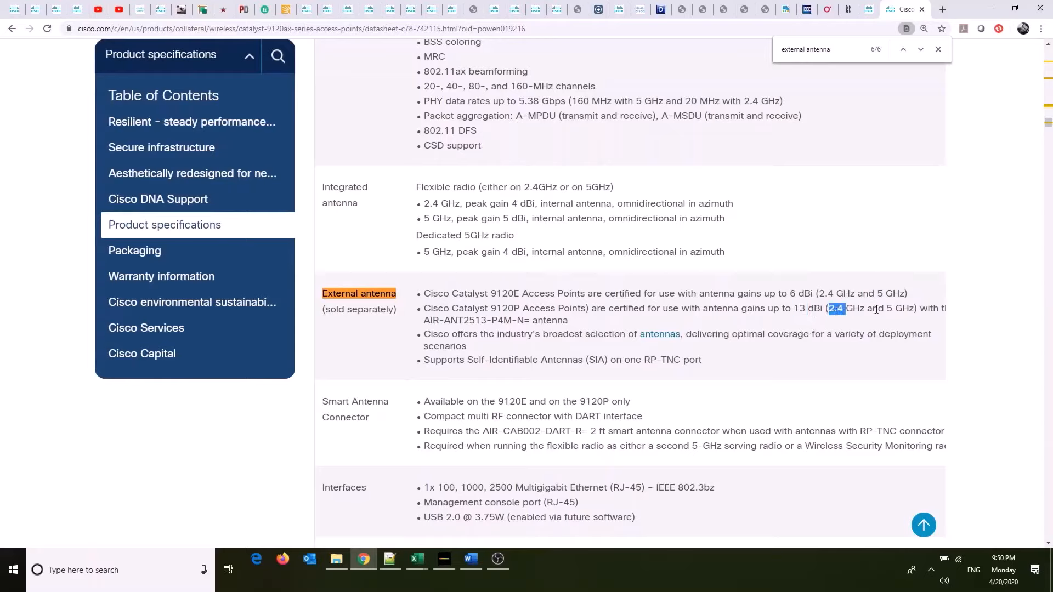
pyautogui.moveTo(887, 309)
pyautogui.mouseDown()
pyautogui.moveTo(913, 310)
pyautogui.moveTo(897, 312)
pyautogui.mouseUp()
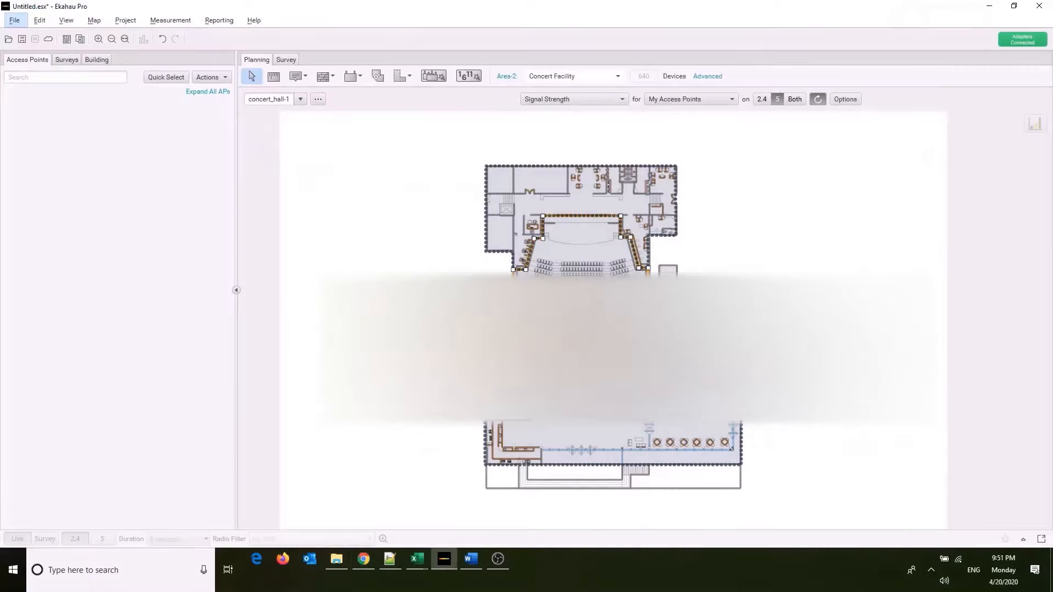
# Return to Ekahau Pro, browse the Auto-Planner's access point types, close it and select objects in the building's upper section.
pyautogui.click(433, 76)
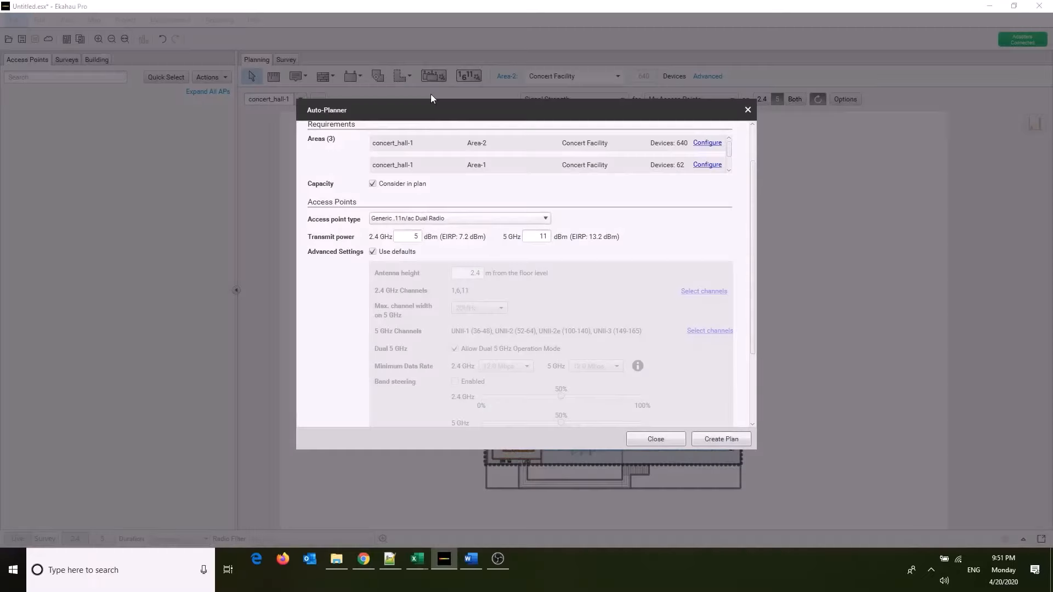
pyautogui.click(422, 220)
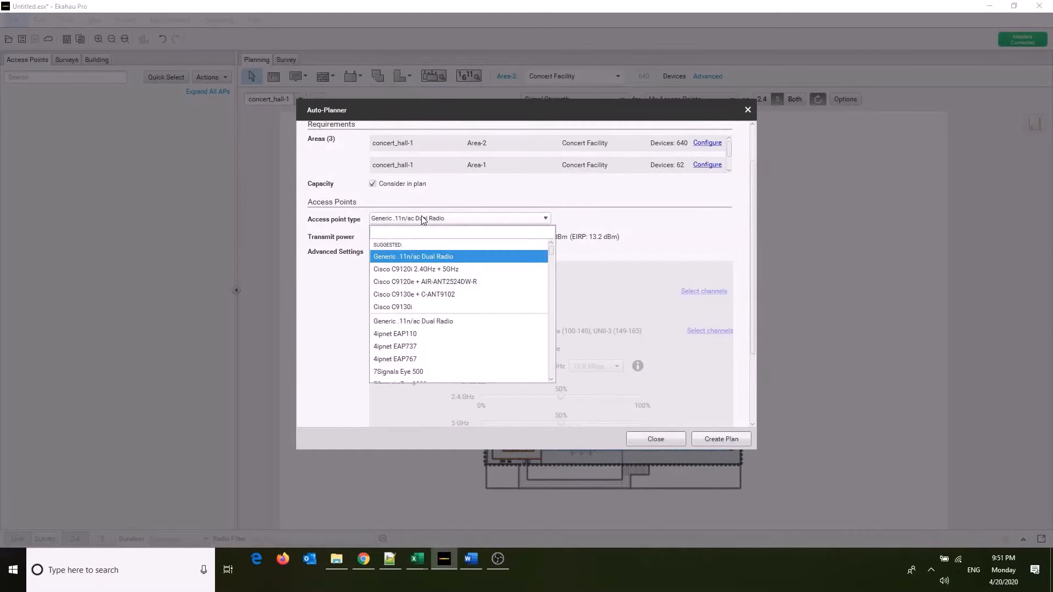
pyautogui.scroll(-1, 423, 292)
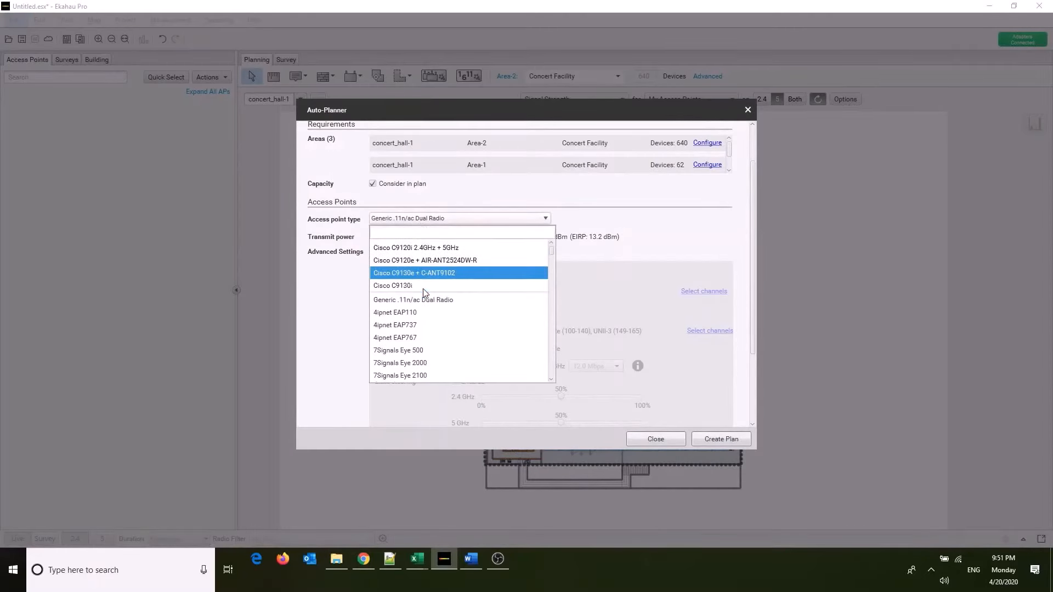
pyautogui.scroll(1, 423, 289)
pyautogui.scroll(-1, 423, 288)
pyautogui.scroll(1, 423, 289)
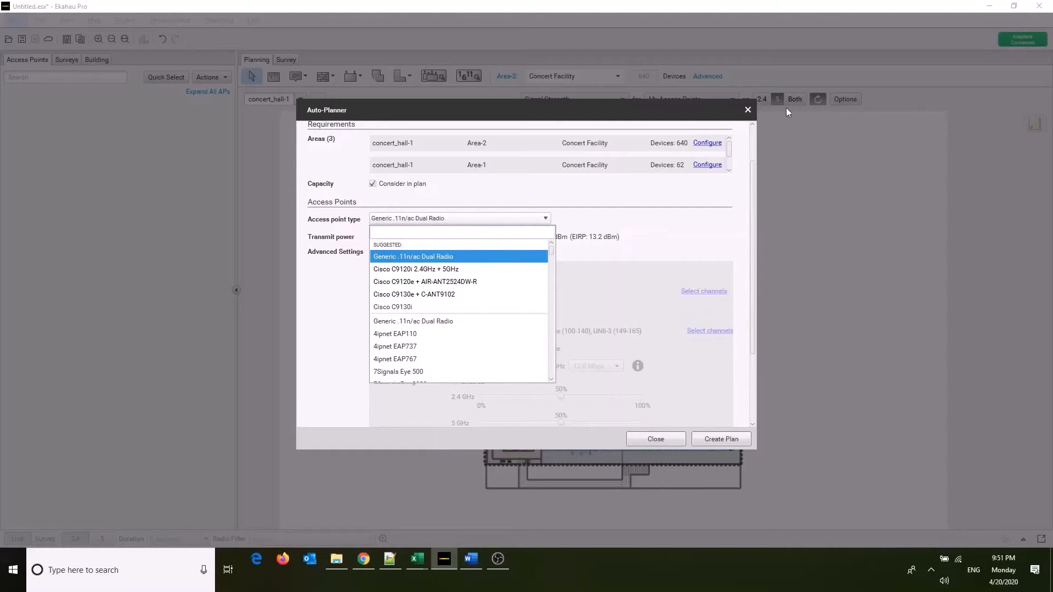
pyautogui.click(749, 111)
pyautogui.moveTo(744, 151); pyautogui.dragTo(467, 206)
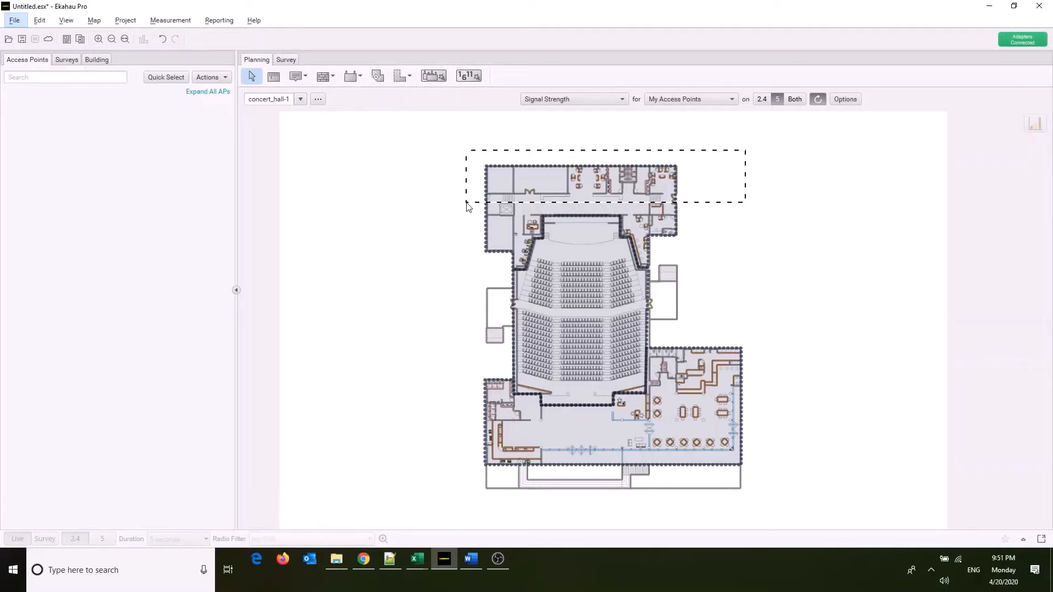
pyautogui.moveTo(467, 206); pyautogui.dragTo(468, 206)
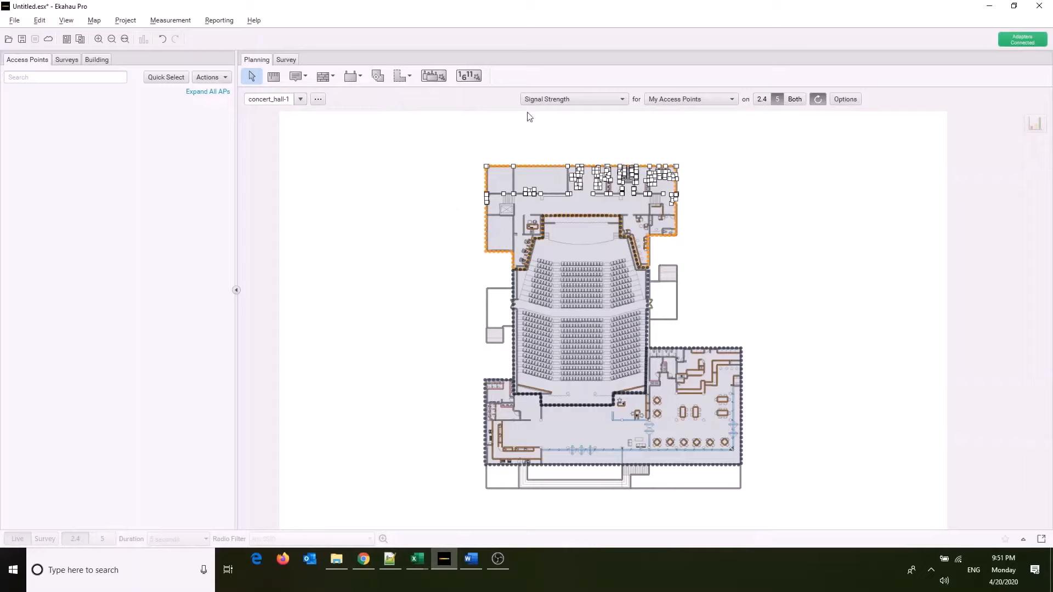
# Reopen the Auto-Planner and set the access point type to Cisco C9120i 2.4GHz + 5GHz.
pyautogui.click(442, 79)
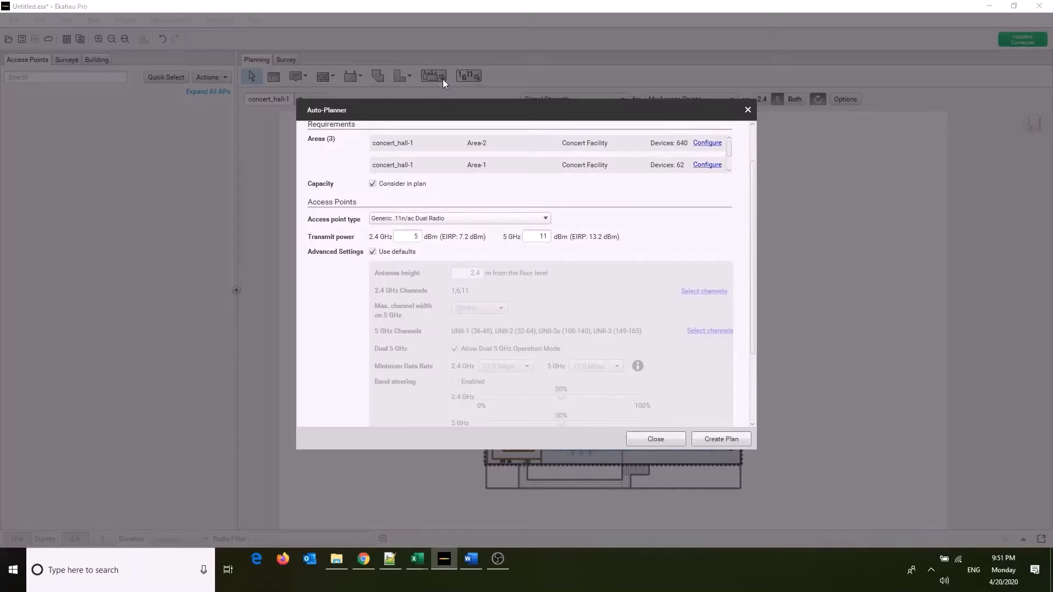
pyautogui.click(411, 220)
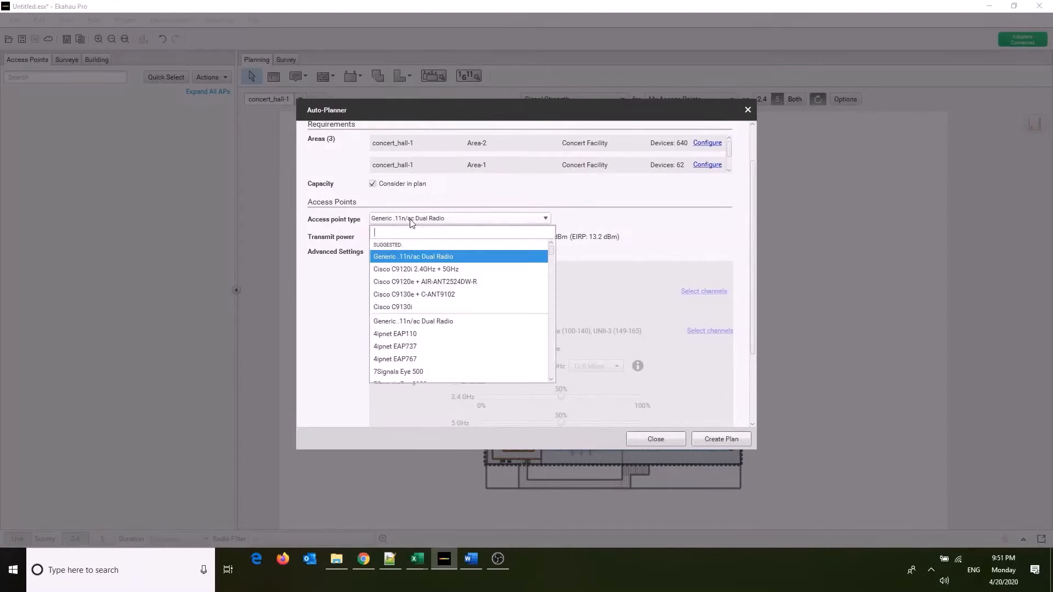
pyautogui.click(413, 270)
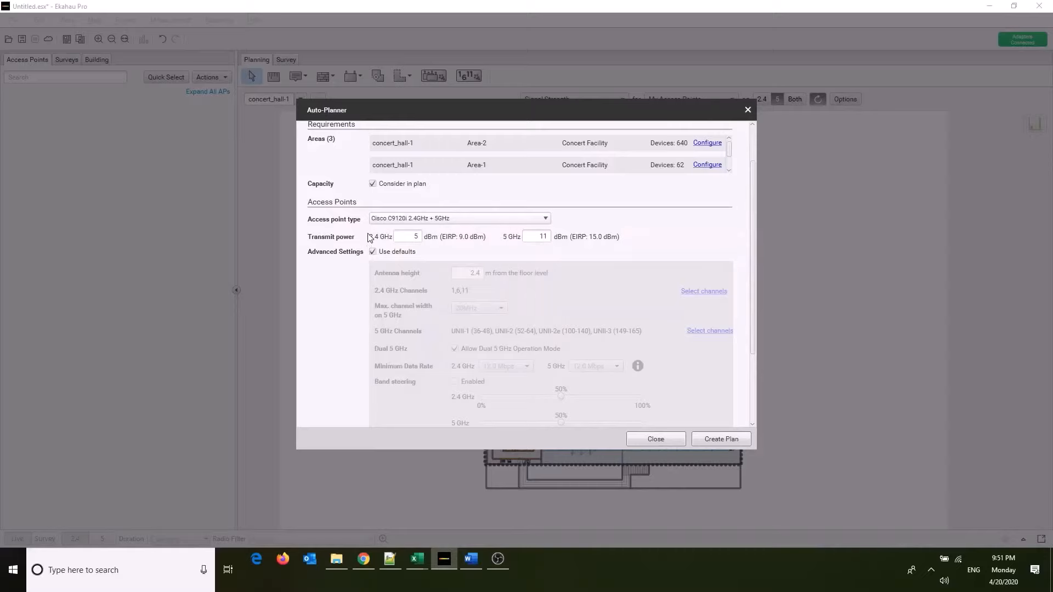
# Set the transmit power to 2 dBm on 2.4 GHz and 8 dBm on 5 GHz.
pyautogui.doubleClick(418, 236)
pyautogui.write('2')
pyautogui.doubleClick(548, 237)
pyautogui.write('8')
# Turn off the default advanced settings and set the antenna height to 3 m from the floor level.
pyautogui.scroll(-2, 590, 257)
pyautogui.scroll(-2, 587, 257)
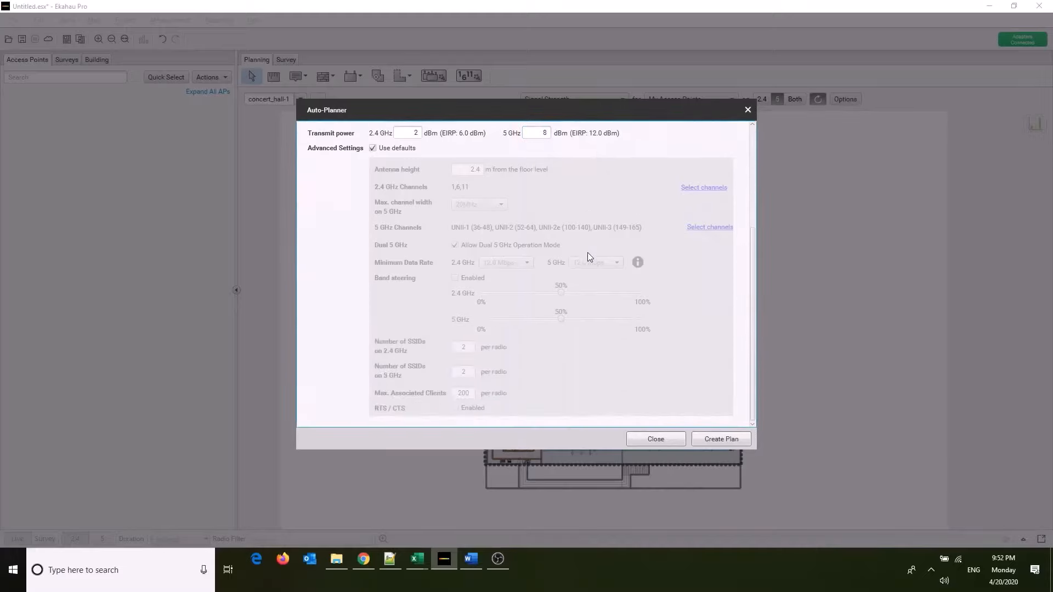
pyautogui.scroll(2, 588, 258)
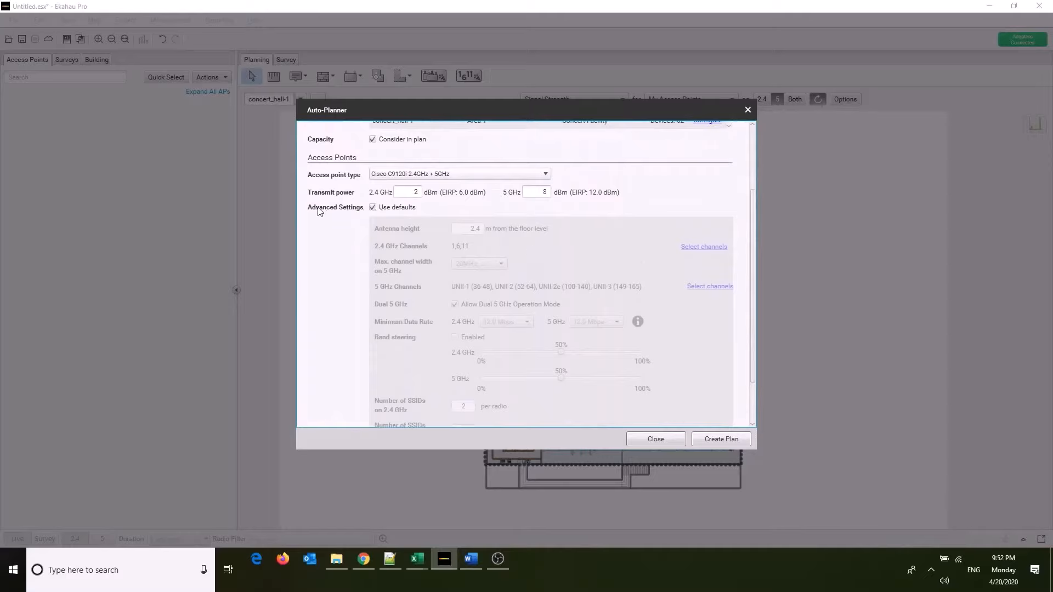
pyautogui.scroll(-1, 320, 212)
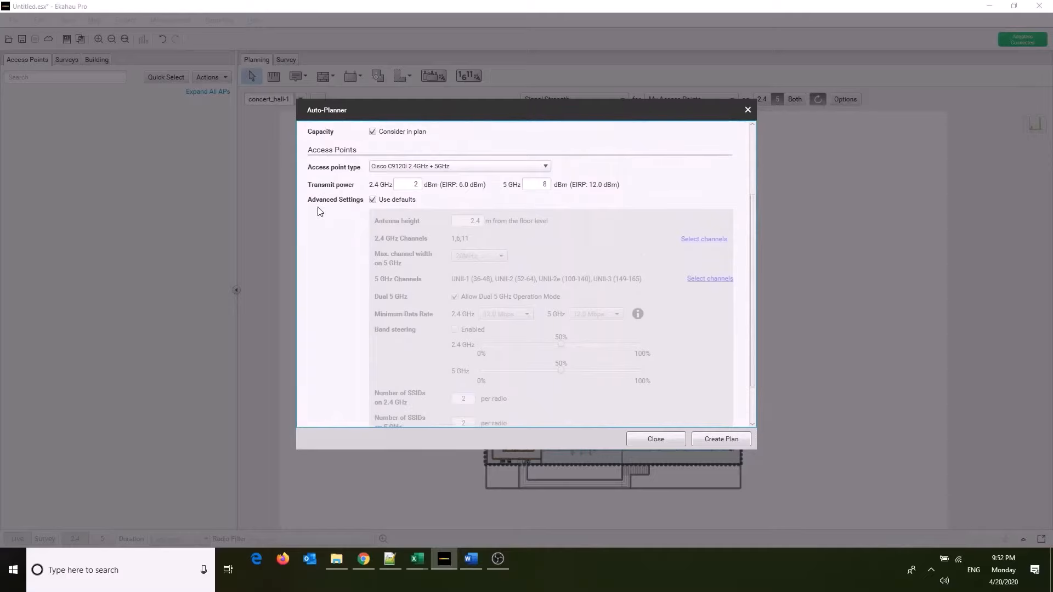
pyautogui.click(373, 200)
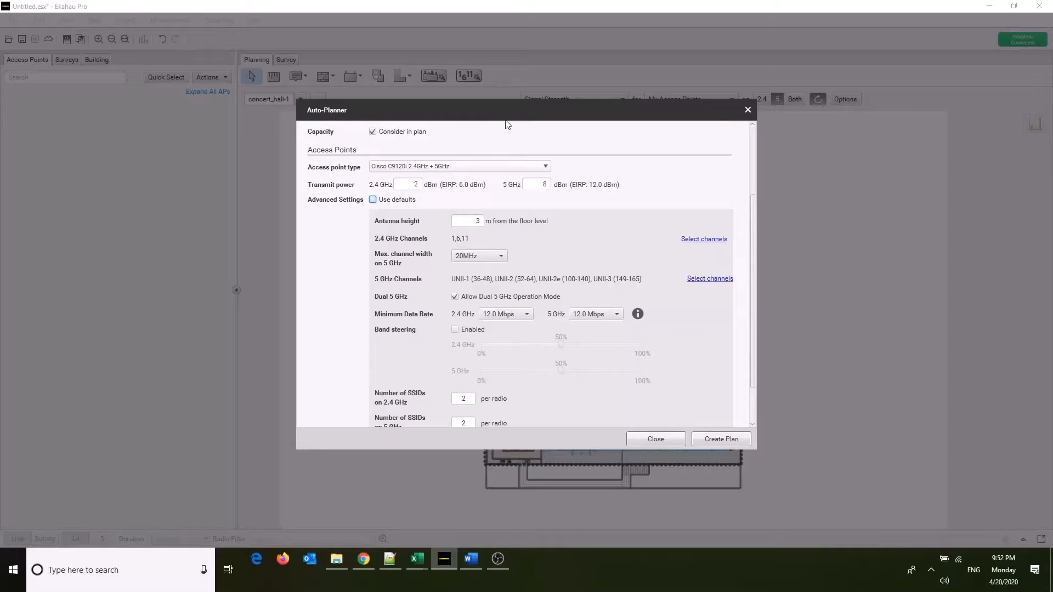
pyautogui.doubleClick(480, 222)
# Check the 2.4 GHz channel selection, hide it, and show the 5 GHz channel selection.
pyautogui.click(719, 240)
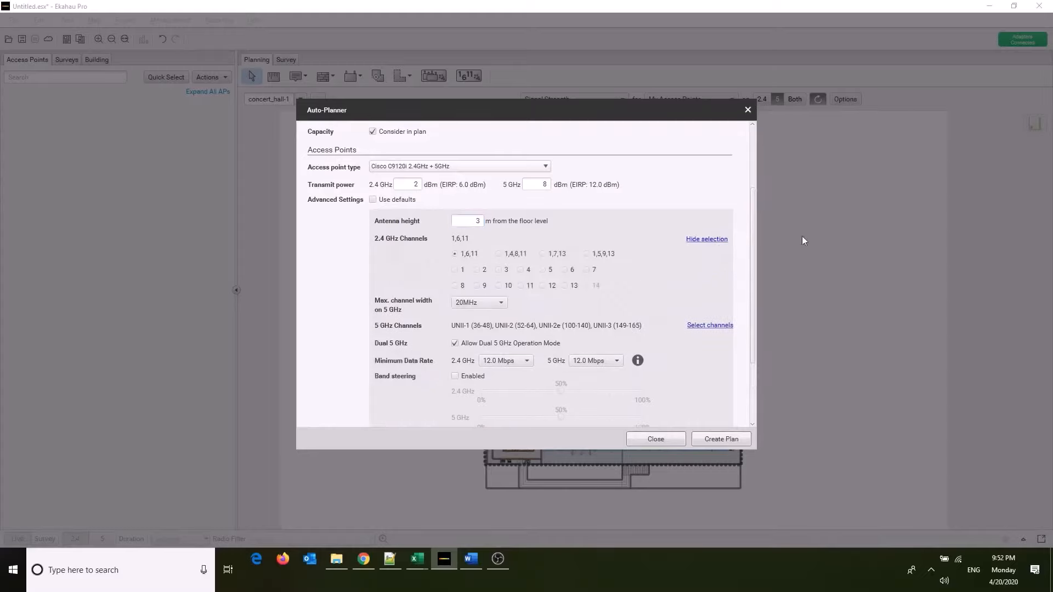
pyautogui.click(707, 239)
pyautogui.click(710, 278)
pyautogui.scroll(-1, 491, 311)
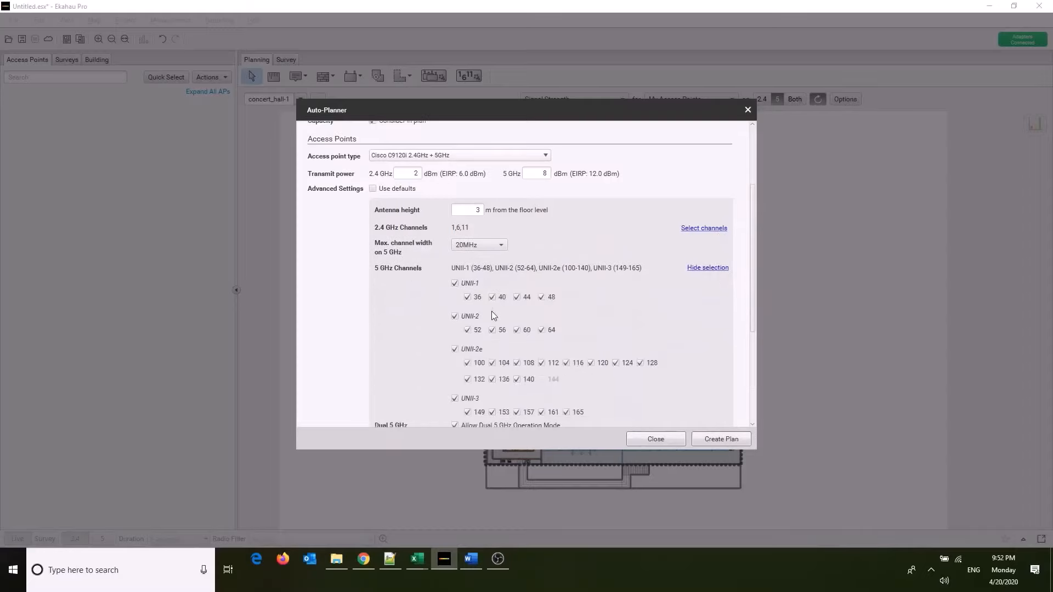
pyautogui.scroll(-2, 491, 310)
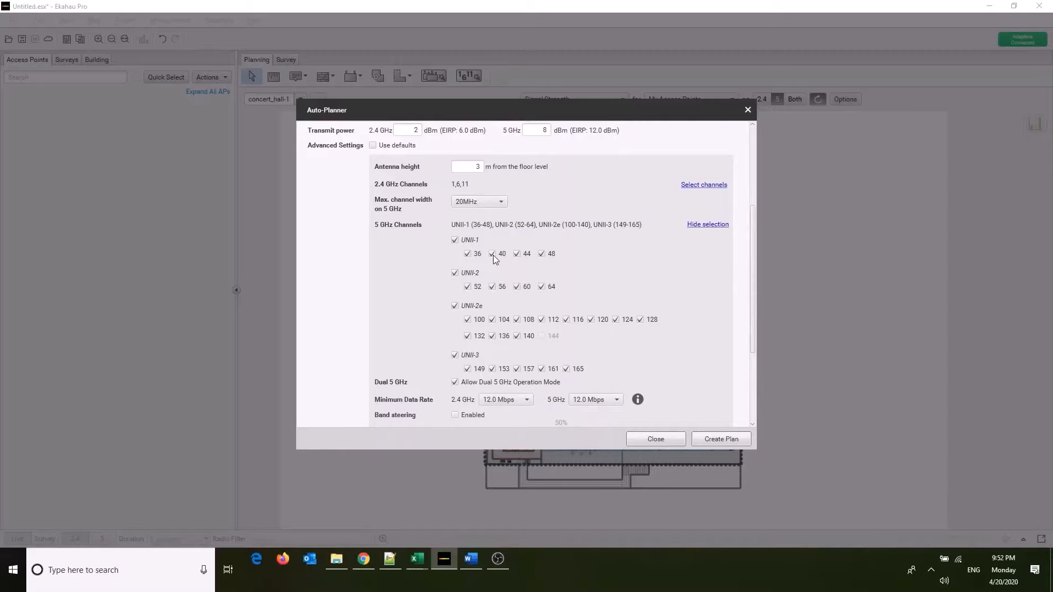
# Hide the 5 GHz channel selection, disallow Dual 5 GHz Operation Mode, create the plan and dismiss the Auto-Planner notification.
pyautogui.click(701, 226)
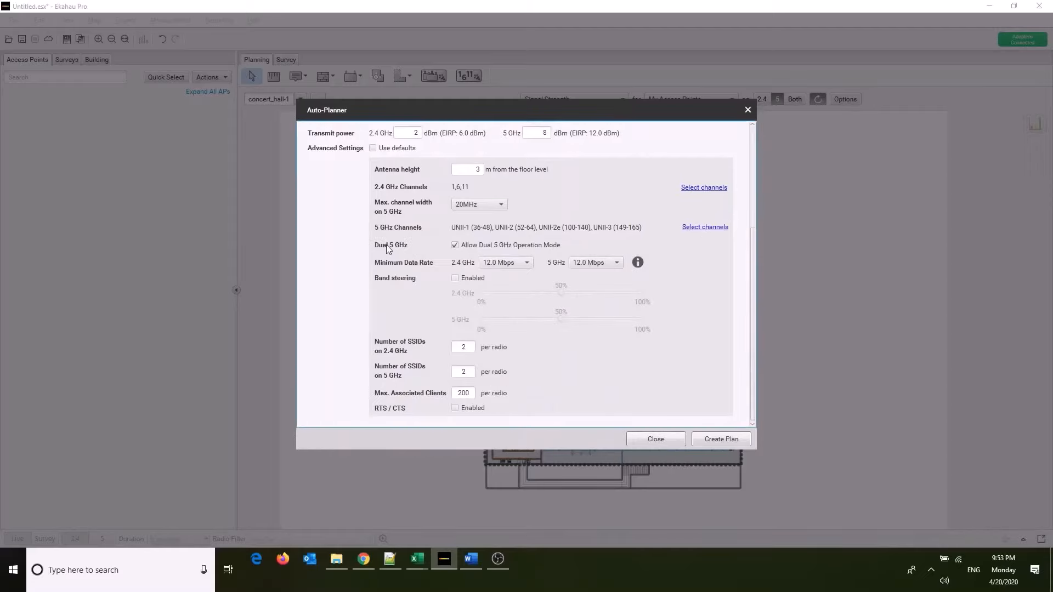
pyautogui.click(455, 246)
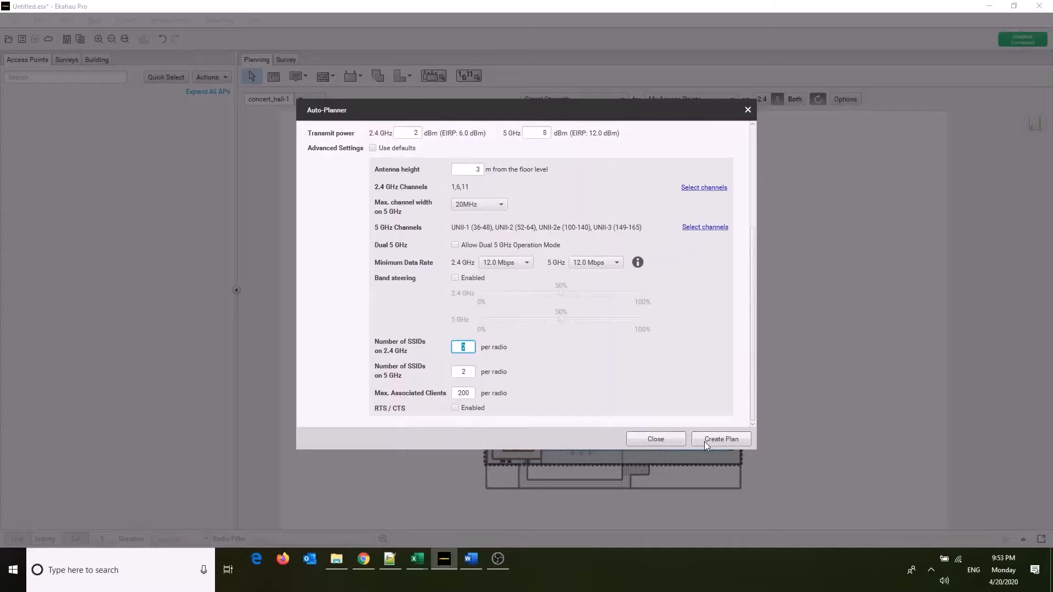
pyautogui.click(722, 440)
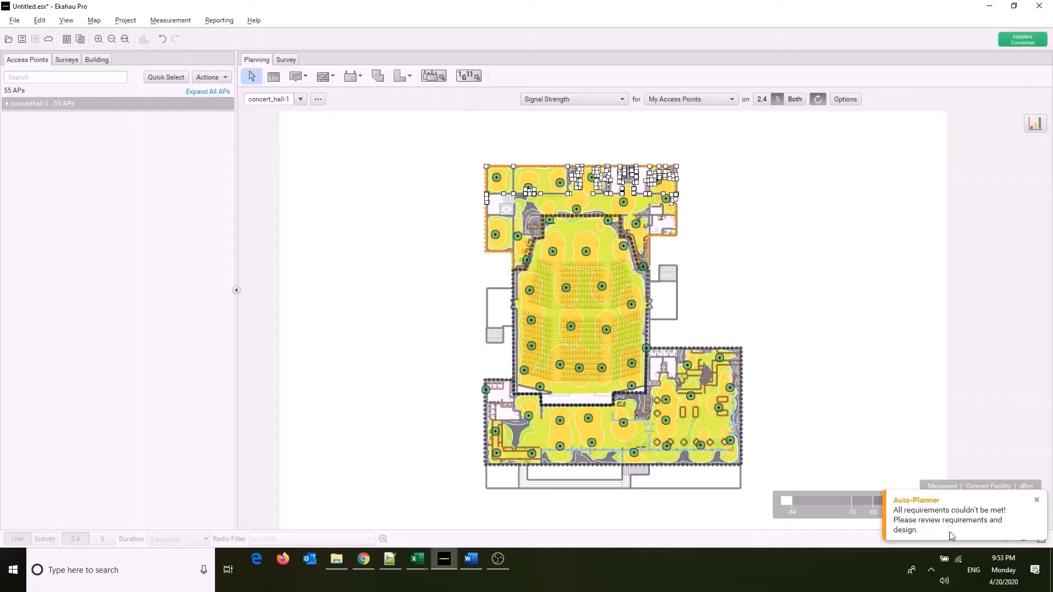
pyautogui.click(1036, 499)
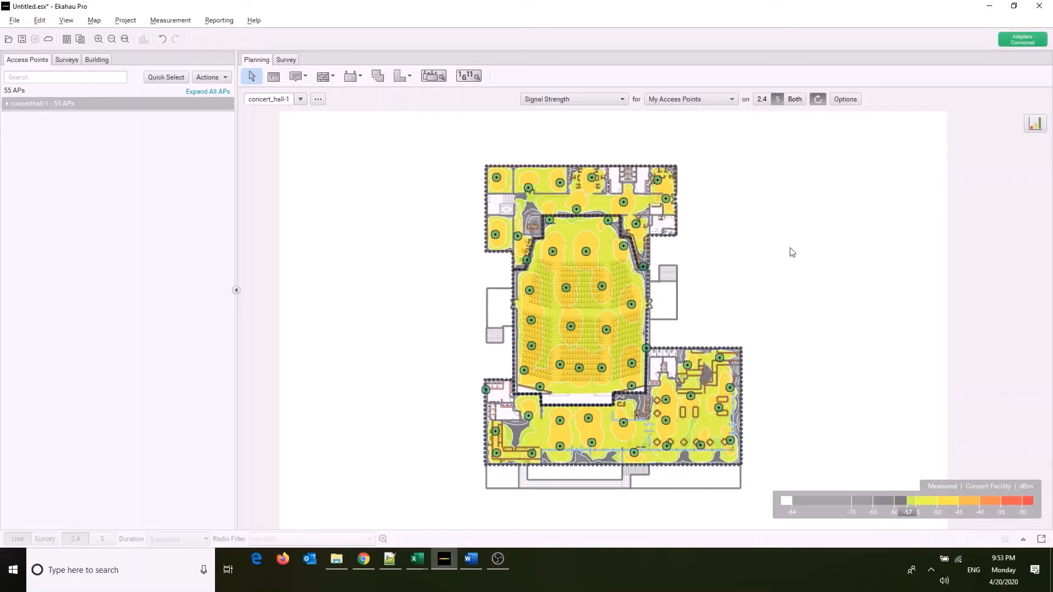
# Expand the concerthall-1 access point group, hide areas, notes and walls on the map, and show each access point's radios/channels.
pyautogui.click(11, 106)
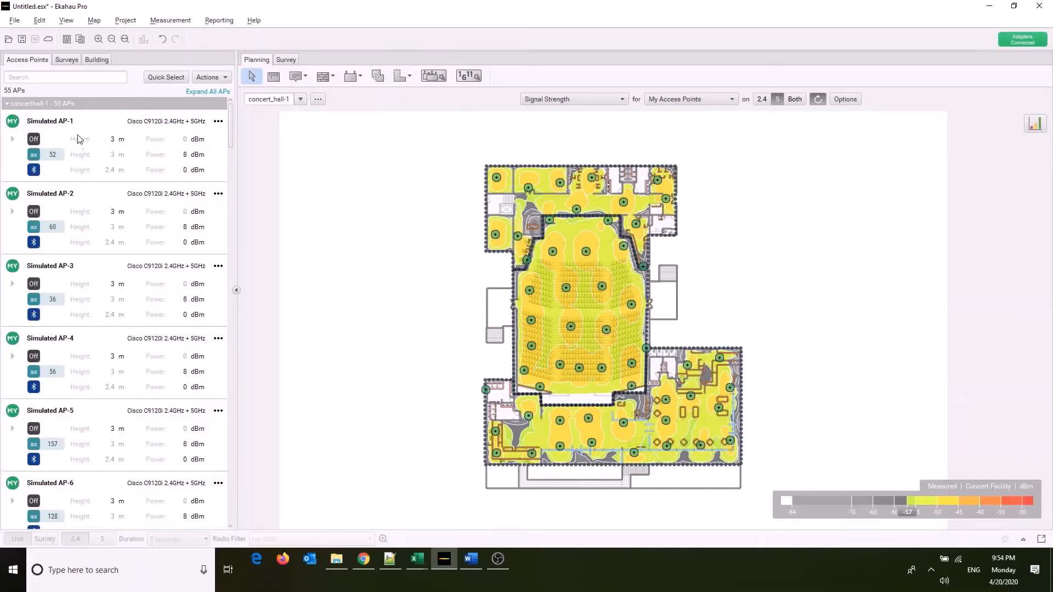
pyautogui.click(77, 22)
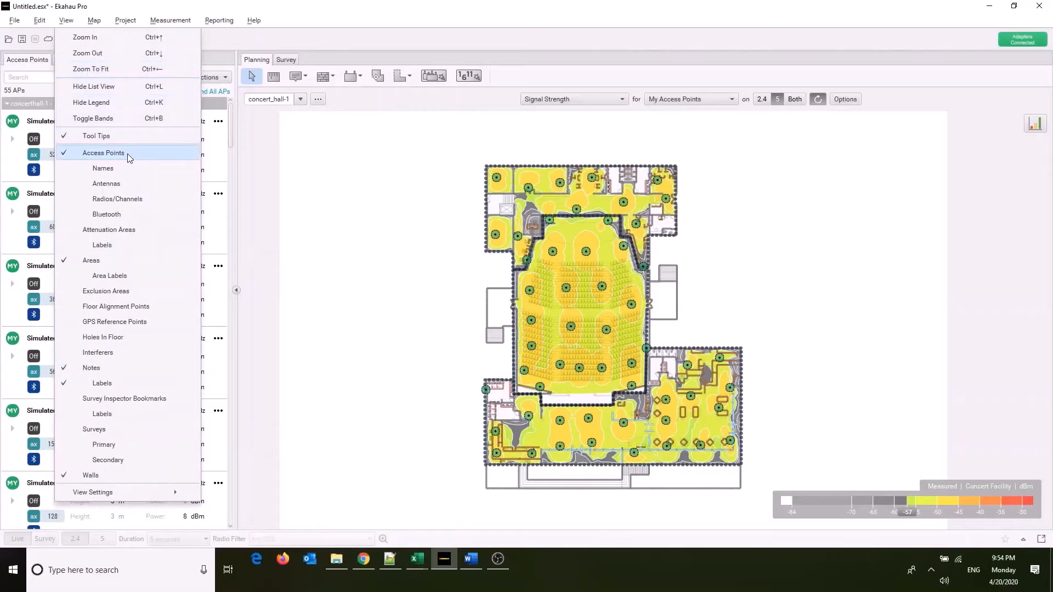
pyautogui.click(126, 261)
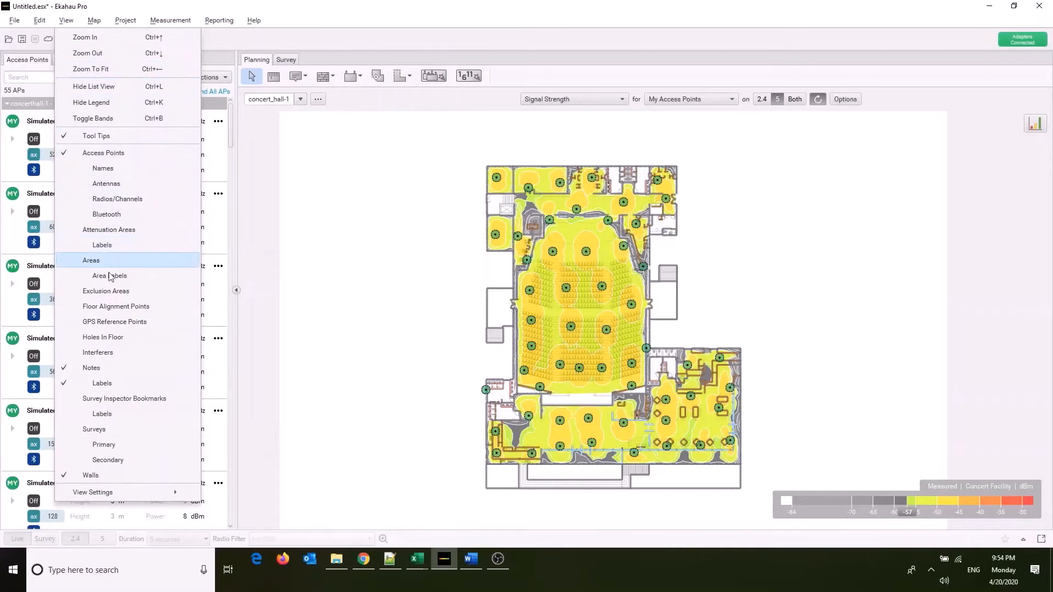
pyautogui.click(92, 480)
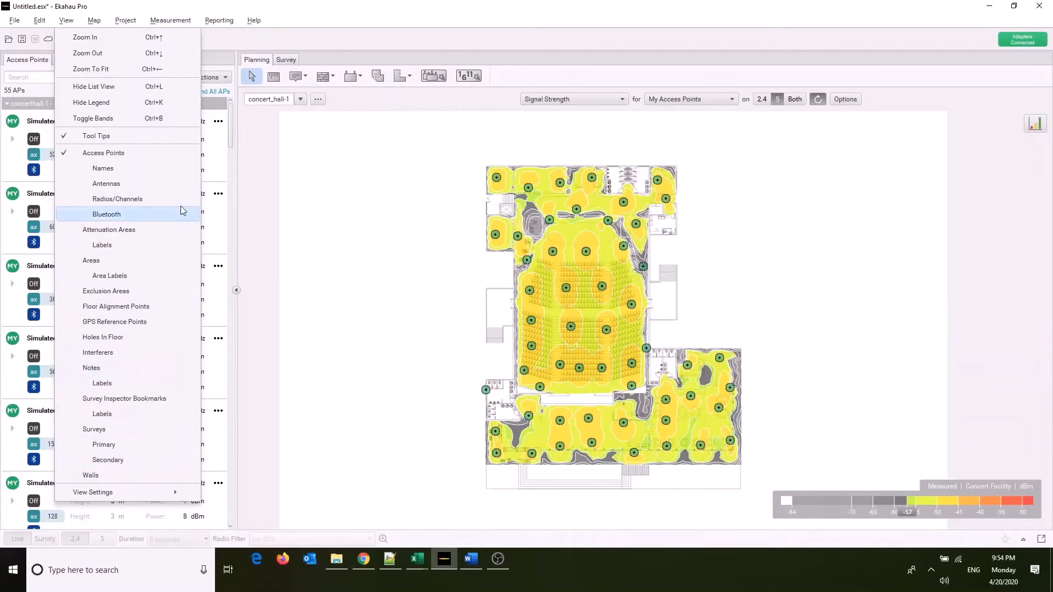
pyautogui.click(127, 202)
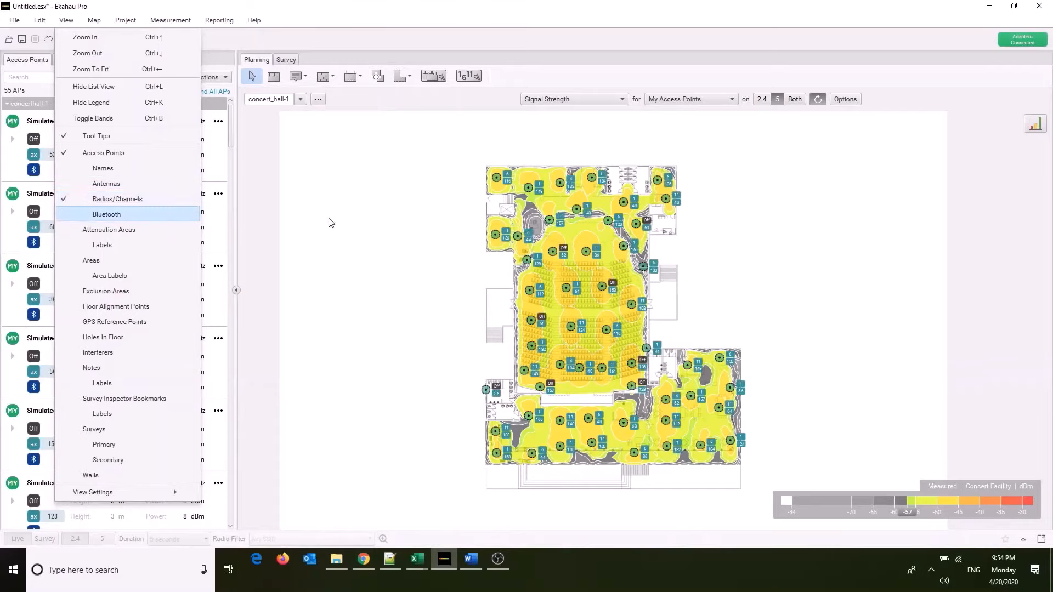
pyautogui.click(343, 221)
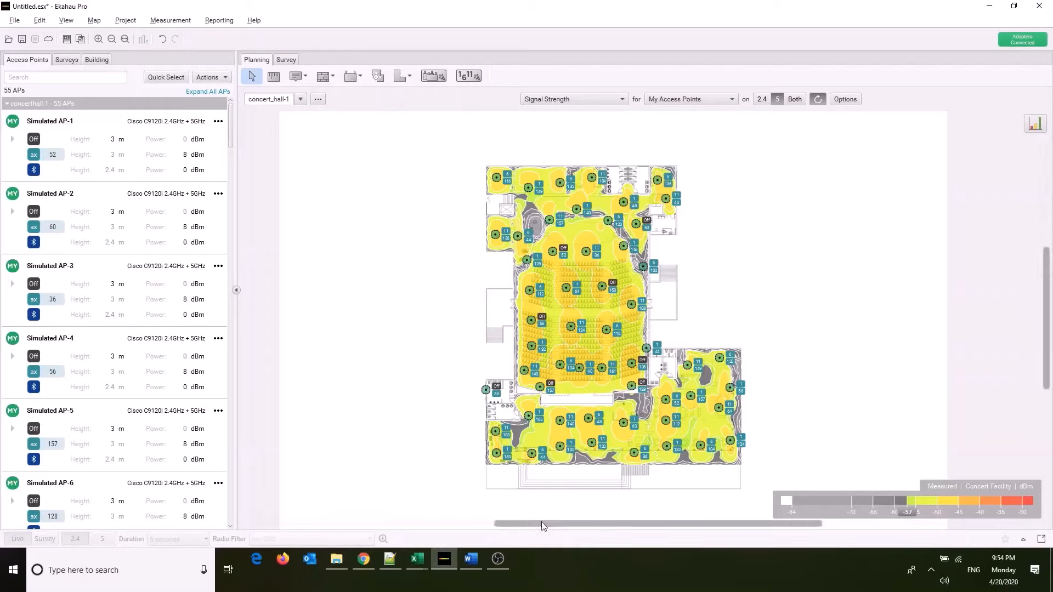
# Review the Signal Strength Visualization Statistics chart for the map and close it.
pyautogui.moveTo(541, 522); pyautogui.dragTo(554, 522)
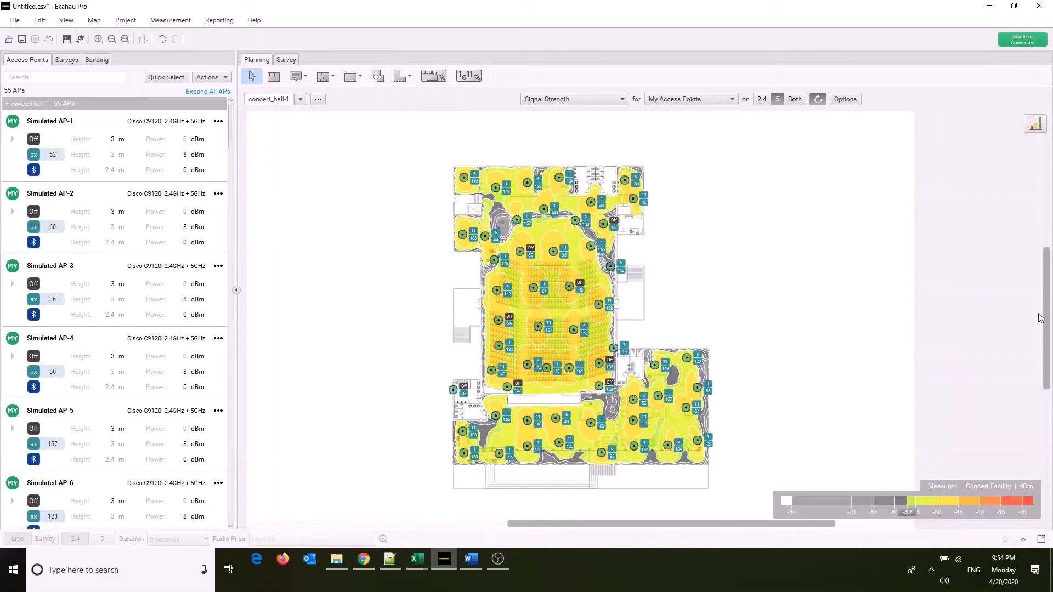
pyautogui.click(1036, 124)
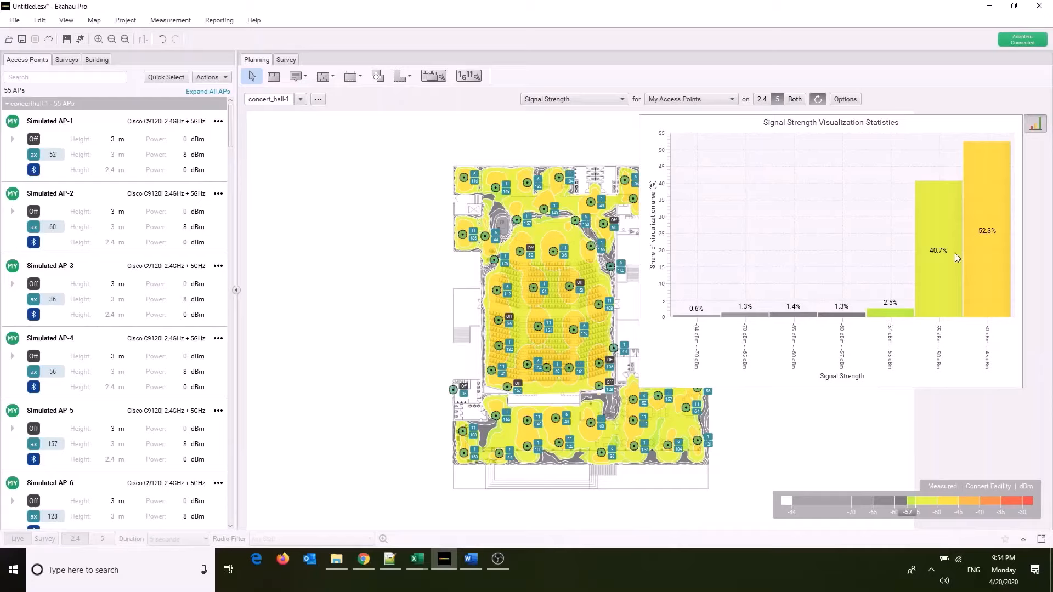
pyautogui.moveTo(937, 255)
pyautogui.click(1032, 125)
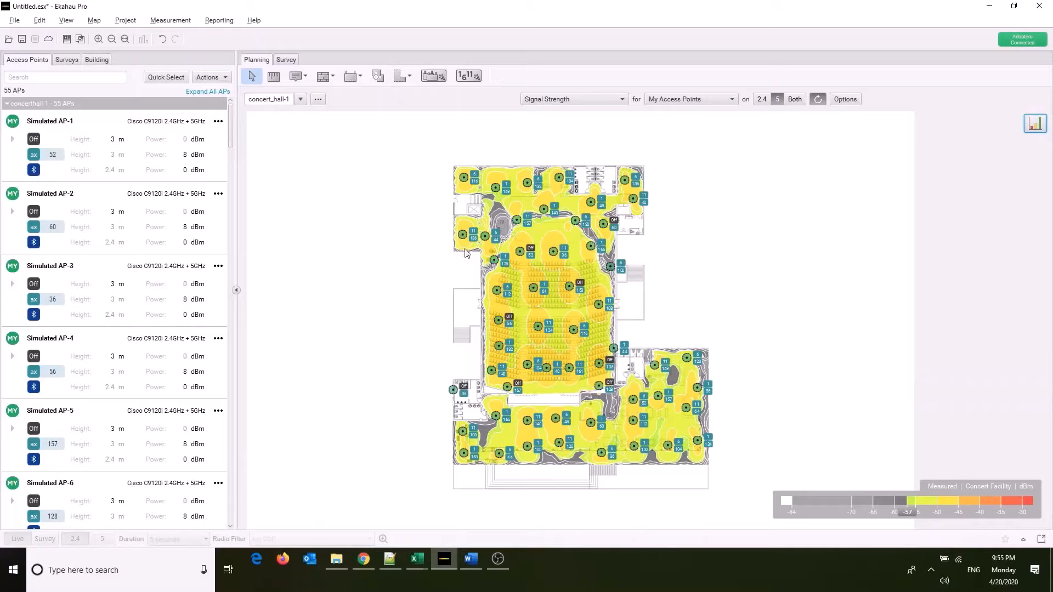
# Inspect the signal coverage and channels around the auditorium, and show the walls on the map again.
pyautogui.moveTo(465, 253)
pyautogui.scroll(3, 686, 455)
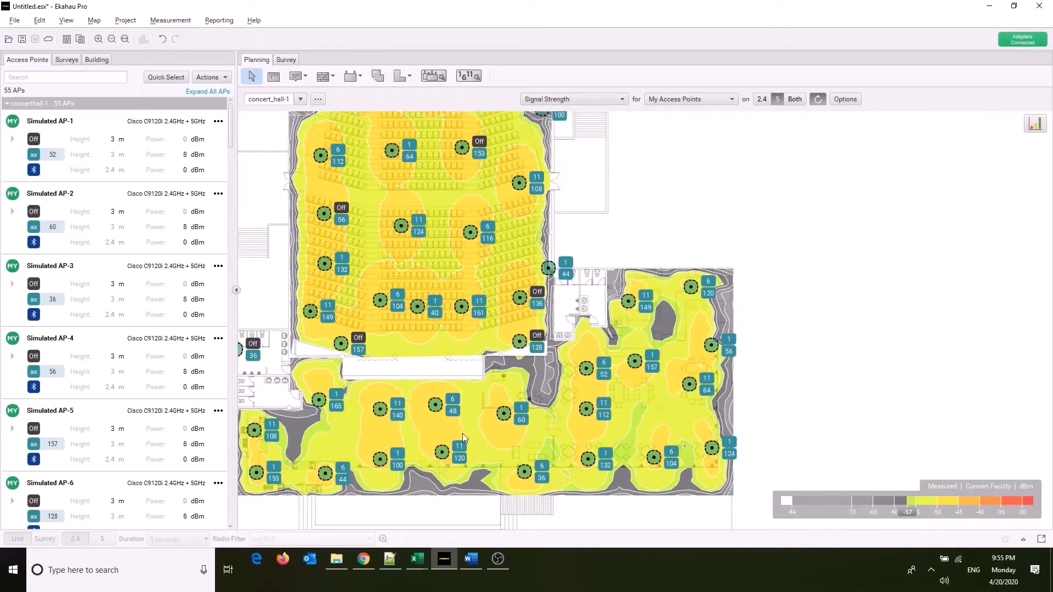
pyautogui.scroll(-3, 397, 383)
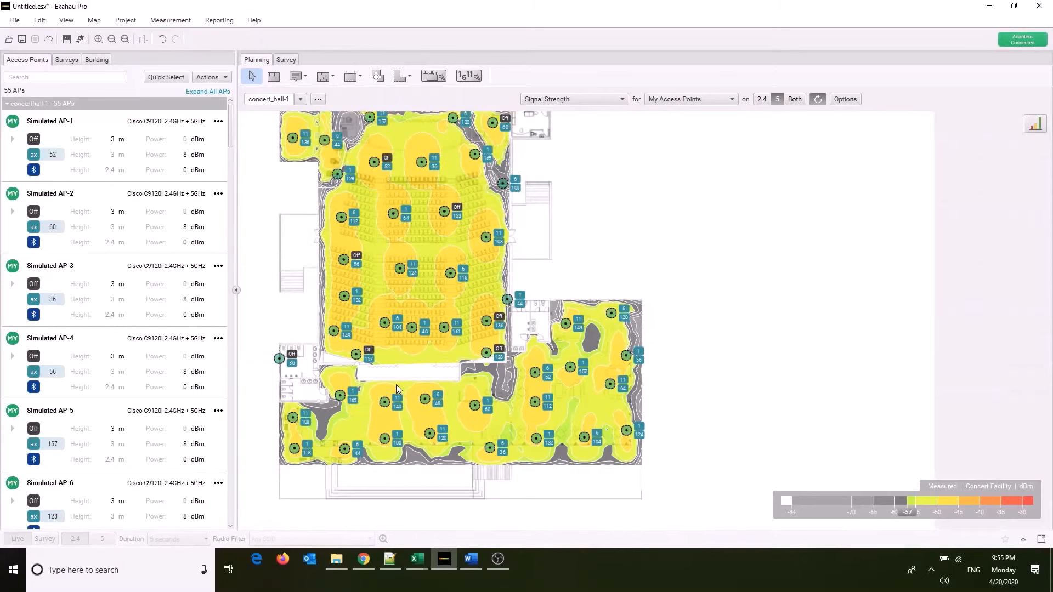
pyautogui.scroll(5, 500, 205)
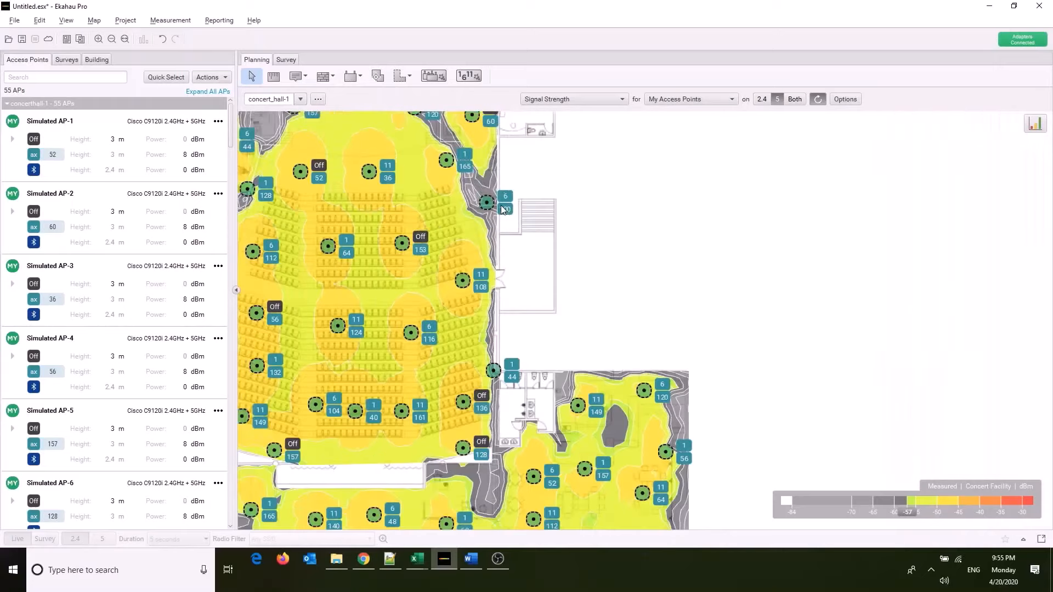
pyautogui.click(66, 21)
pyautogui.click(109, 478)
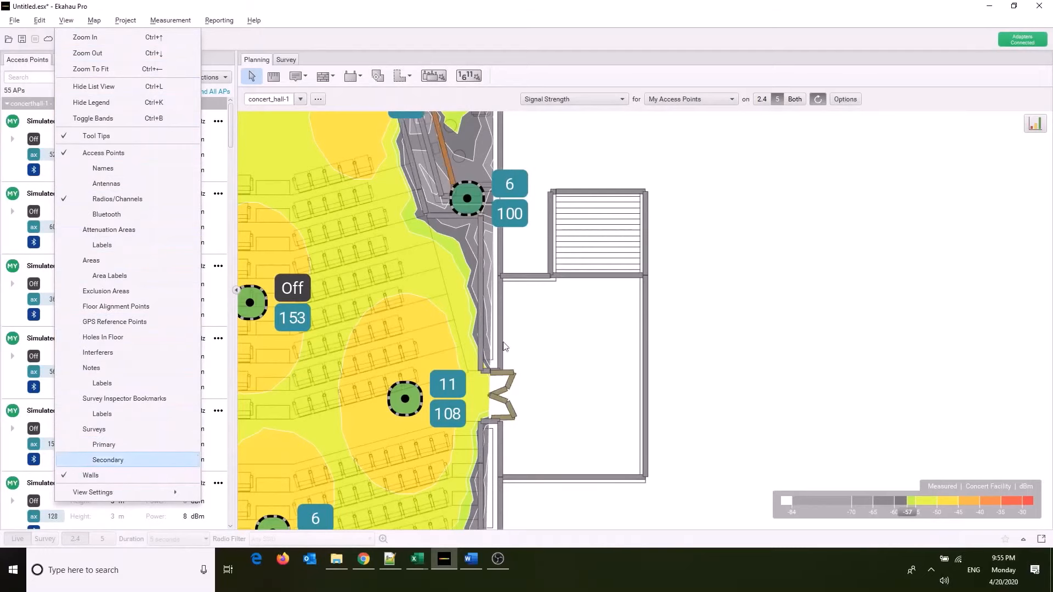
pyautogui.click(604, 166)
# Examine the placement of the access point on channels 6 and 100 beside the auditorium against the surrounding walls and the whole floor plan.
pyautogui.scroll(-5, 600, 165)
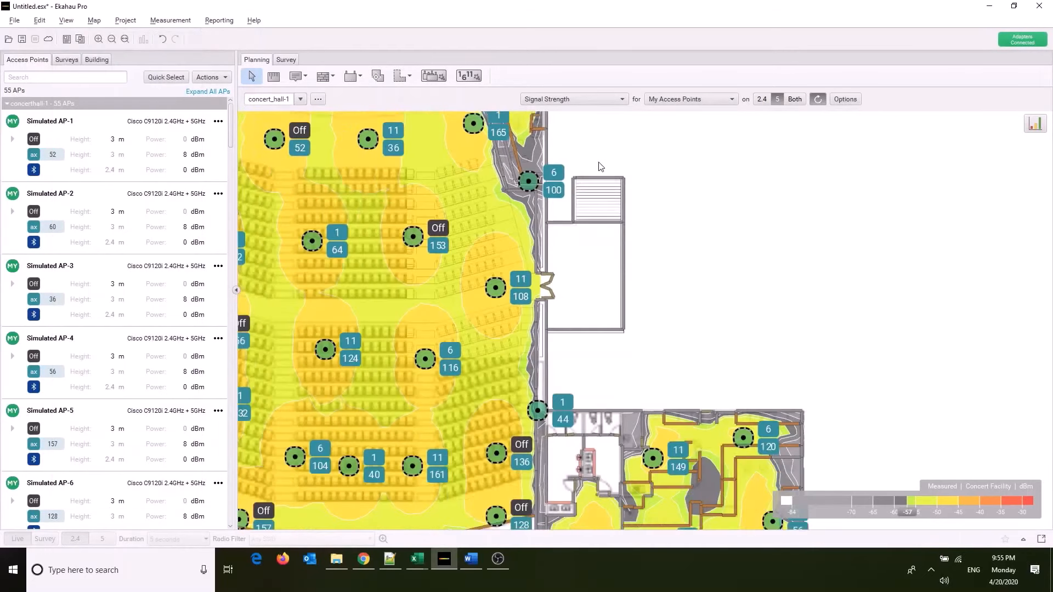
pyautogui.scroll(2, 630, 318)
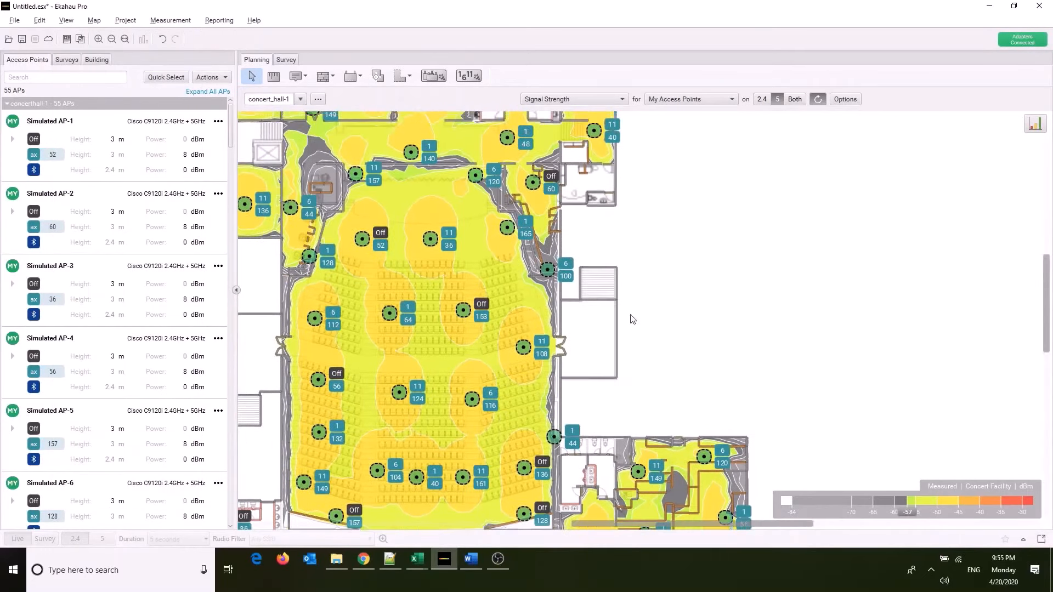
pyautogui.scroll(2, 553, 270)
pyautogui.scroll(4, 552, 270)
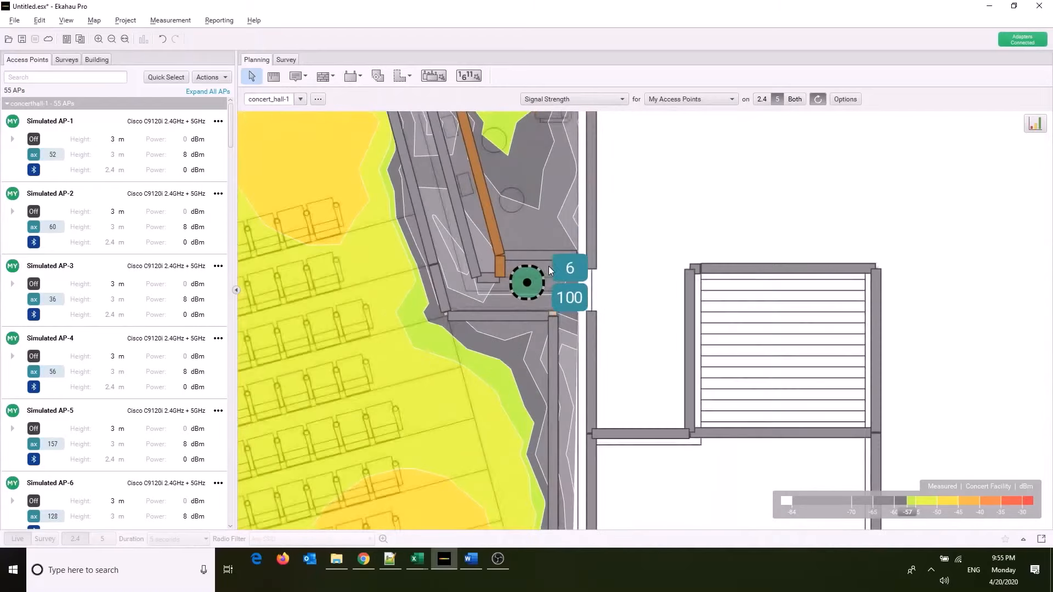
pyautogui.scroll(-6, 510, 290)
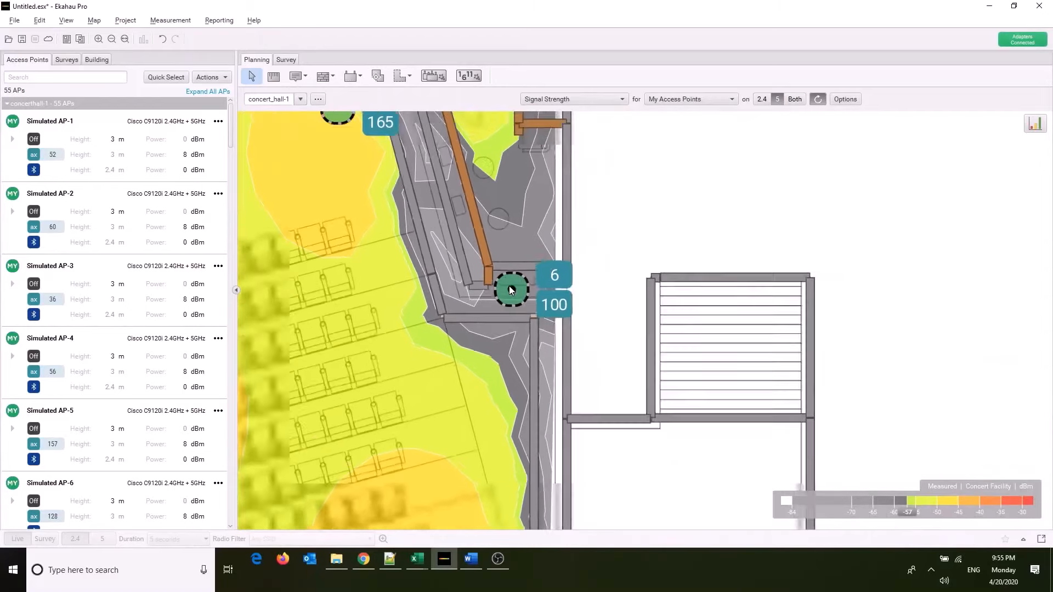
pyautogui.scroll(-6, 509, 285)
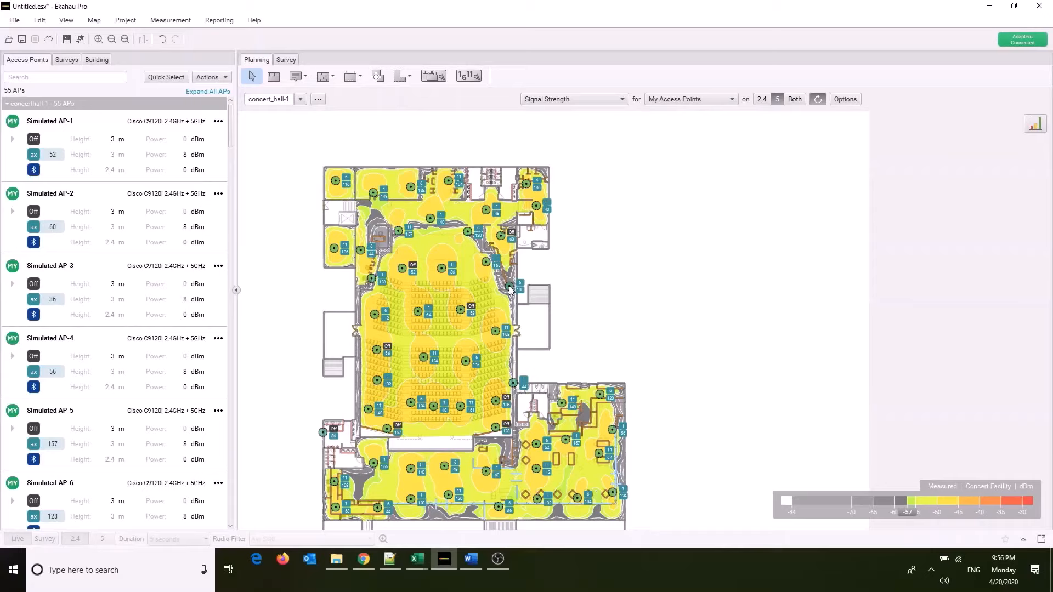
pyautogui.moveTo(1044, 311); pyautogui.dragTo(1043, 322)
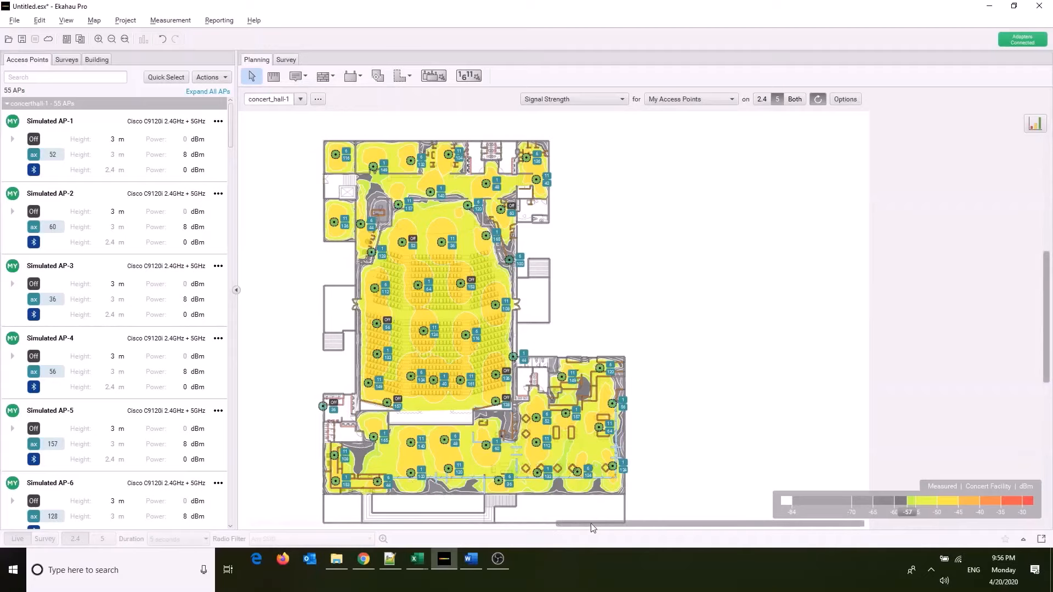
pyautogui.moveTo(590, 525); pyautogui.dragTo(562, 525)
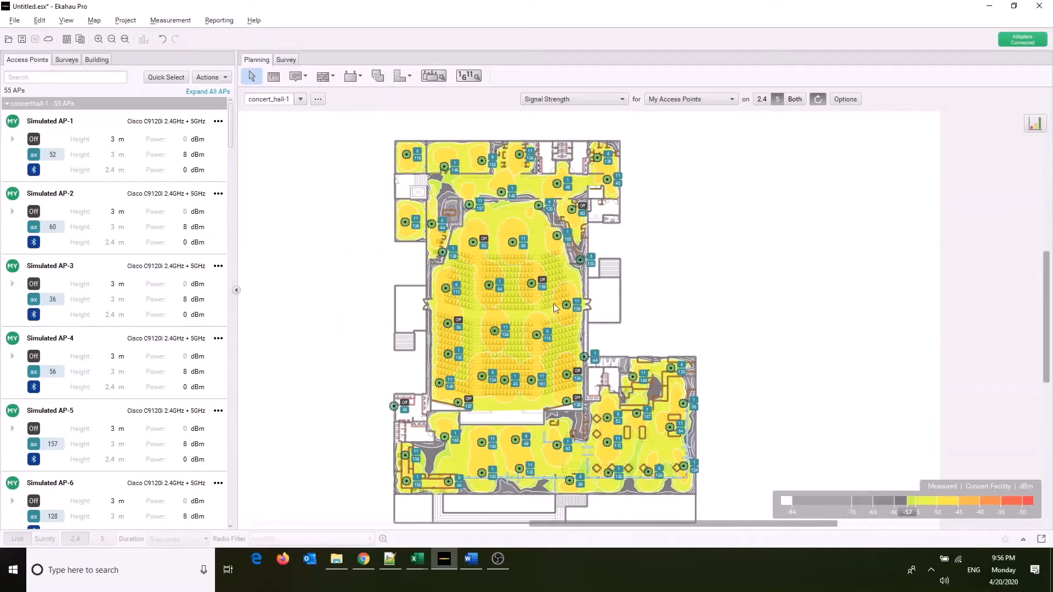
# Collapse the access point list, set the map visualization to Empty and hide the walls.
pyautogui.click(236, 290)
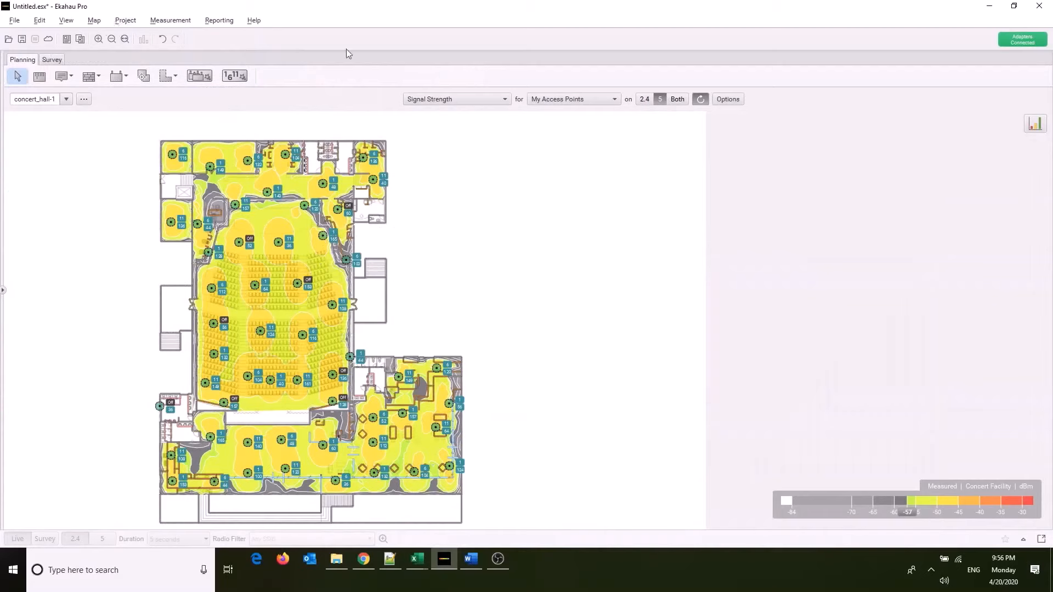
pyautogui.click(432, 100)
pyautogui.click(437, 114)
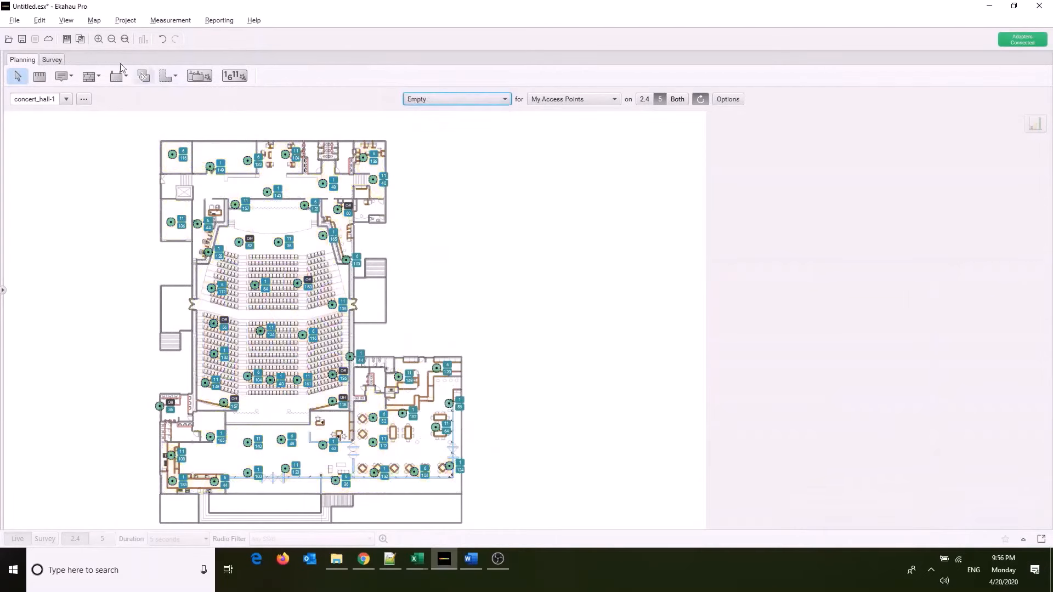
pyautogui.click(66, 20)
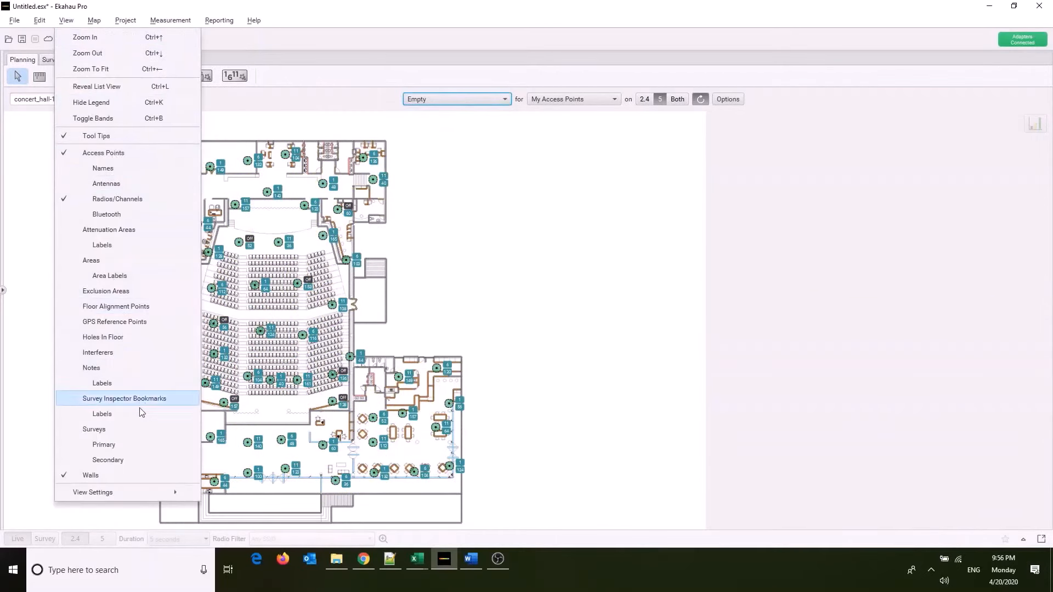
pyautogui.click(120, 472)
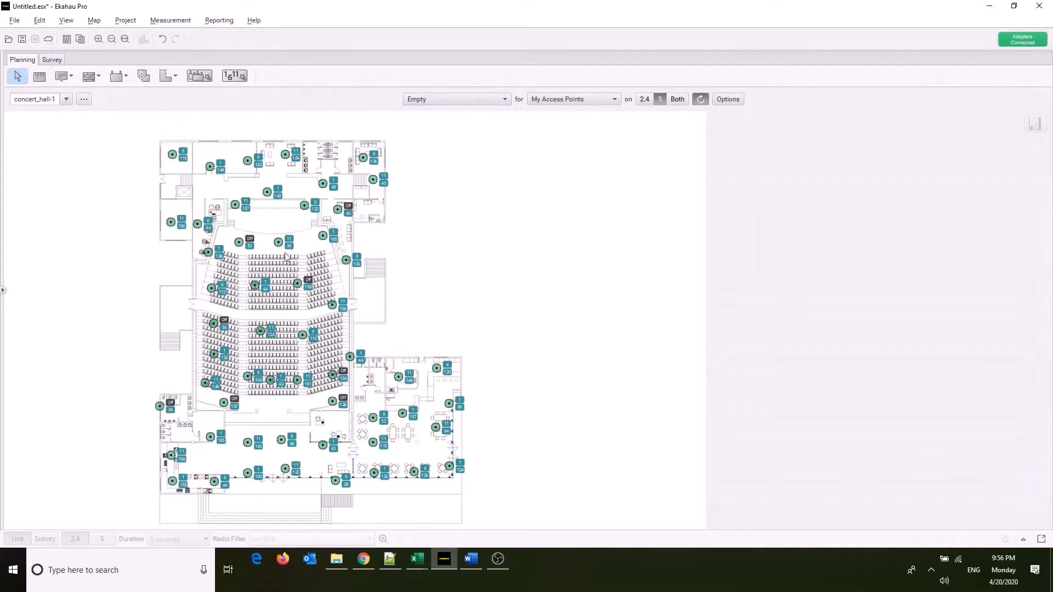
pyautogui.moveTo(306, 300); pyautogui.dragTo(337, 414)
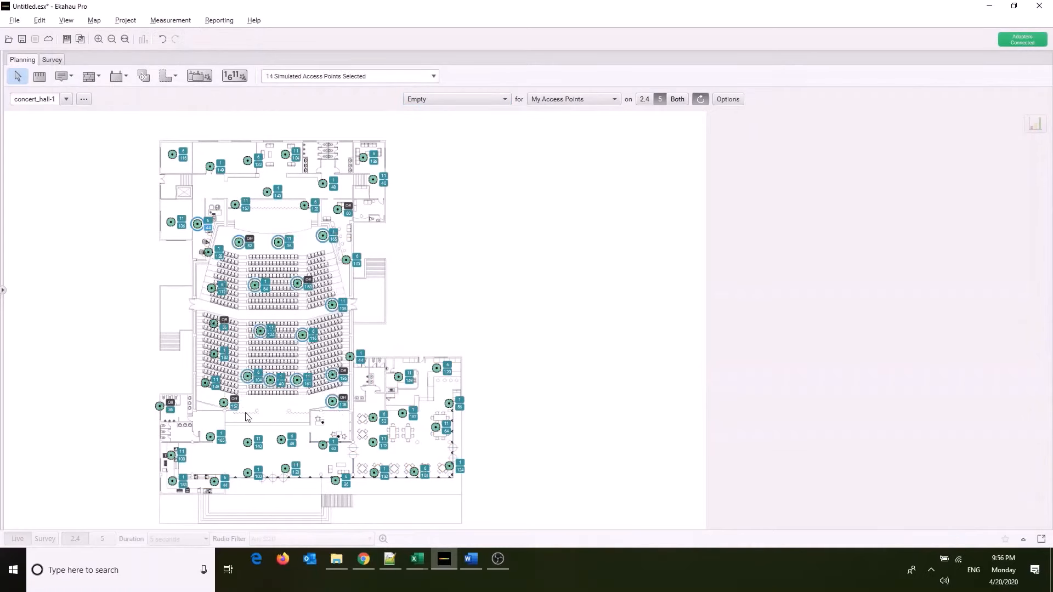
pyautogui.moveTo(214, 401); pyautogui.dragTo(201, 265)
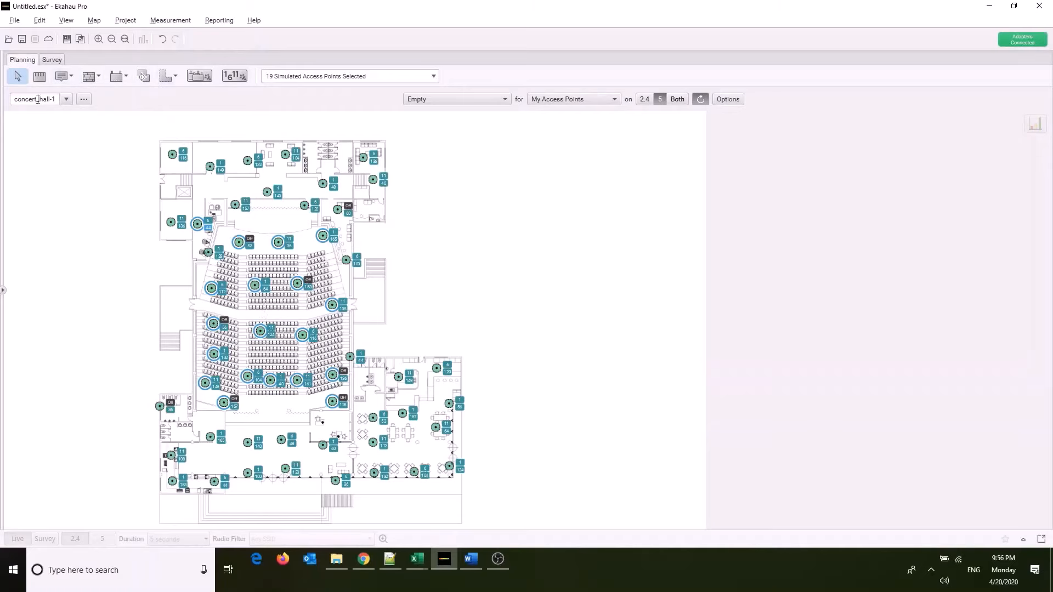
pyautogui.click(3, 290)
pyautogui.click(220, 77)
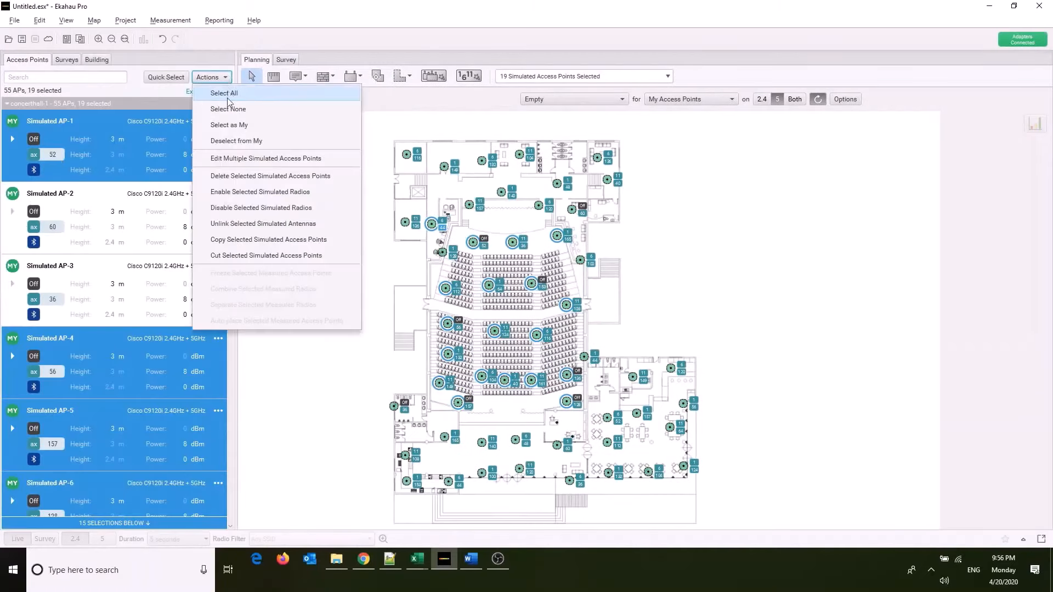
pyautogui.click(229, 160)
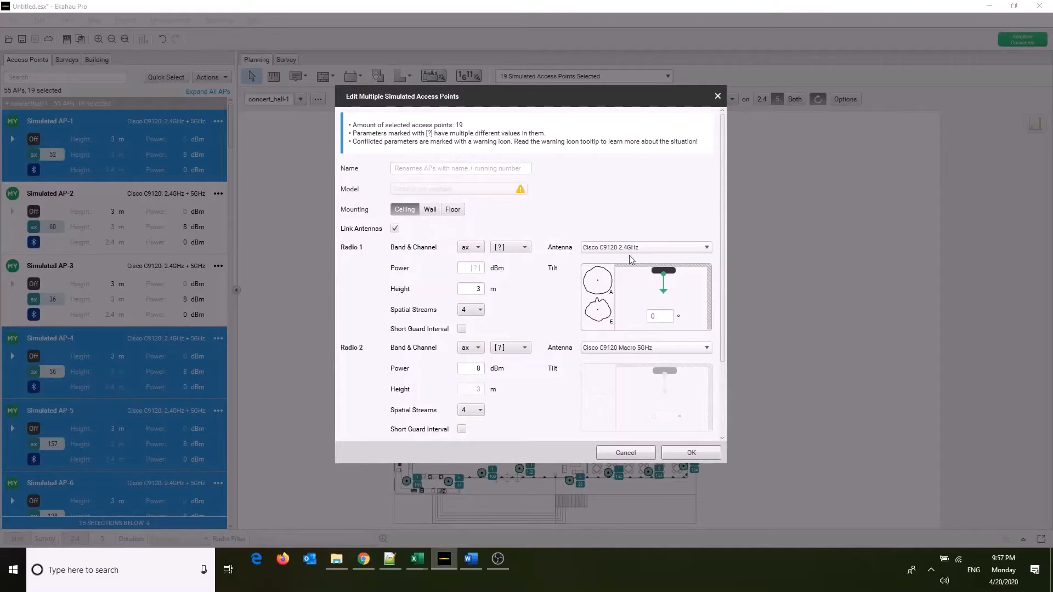
pyautogui.click(692, 247)
pyautogui.click(693, 249)
pyautogui.click(625, 453)
pyautogui.click(670, 299)
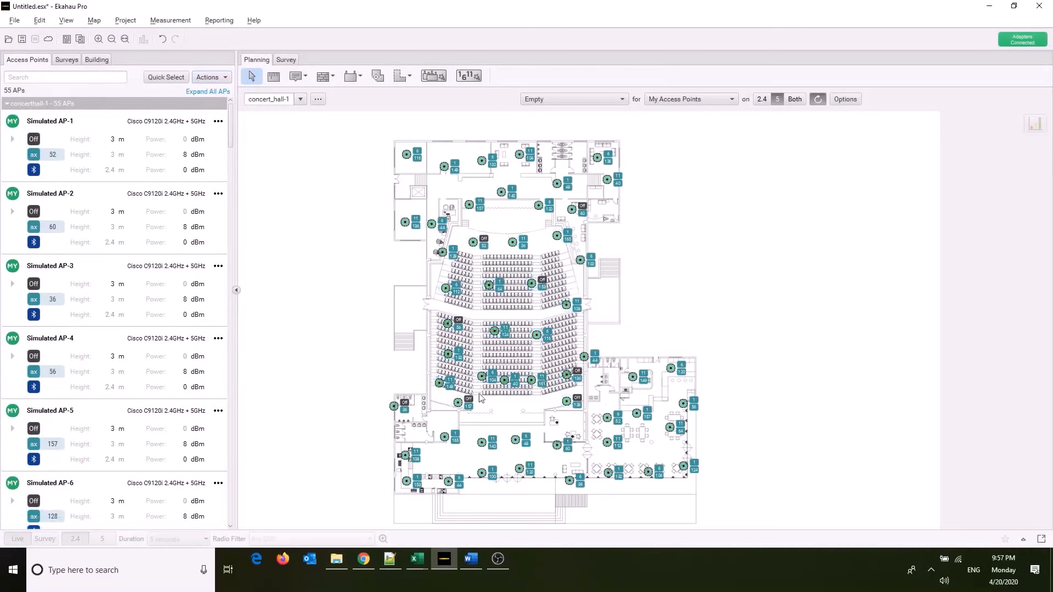
# Select the ten access points at the stage end, upper seating and beginning of the lower seating of the auditorium.
pyautogui.scroll(1, 431, 274)
pyautogui.scroll(5, 442, 260)
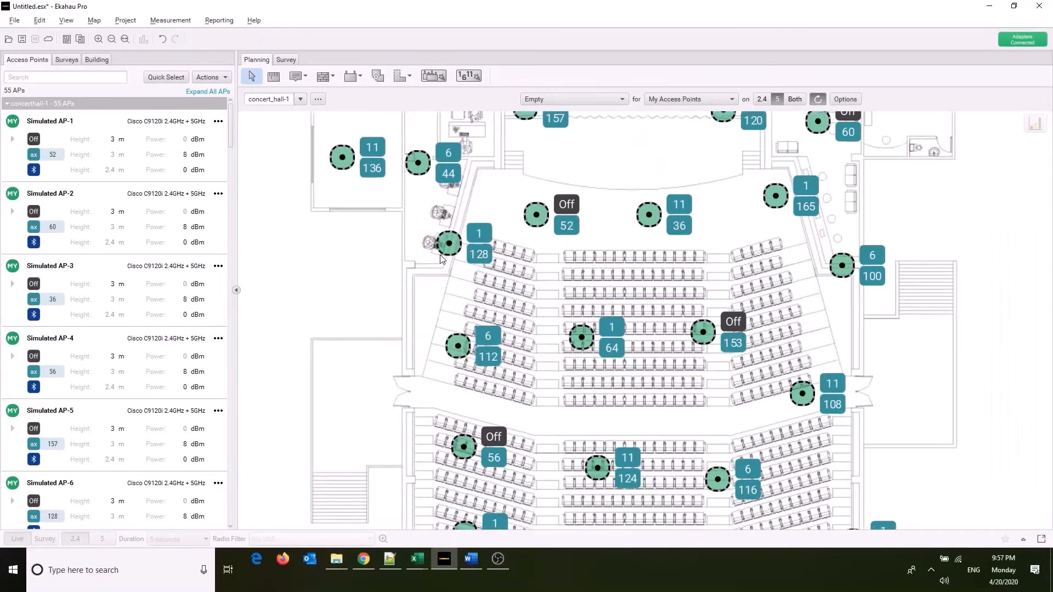
pyautogui.moveTo(521, 183); pyautogui.dragTo(911, 336)
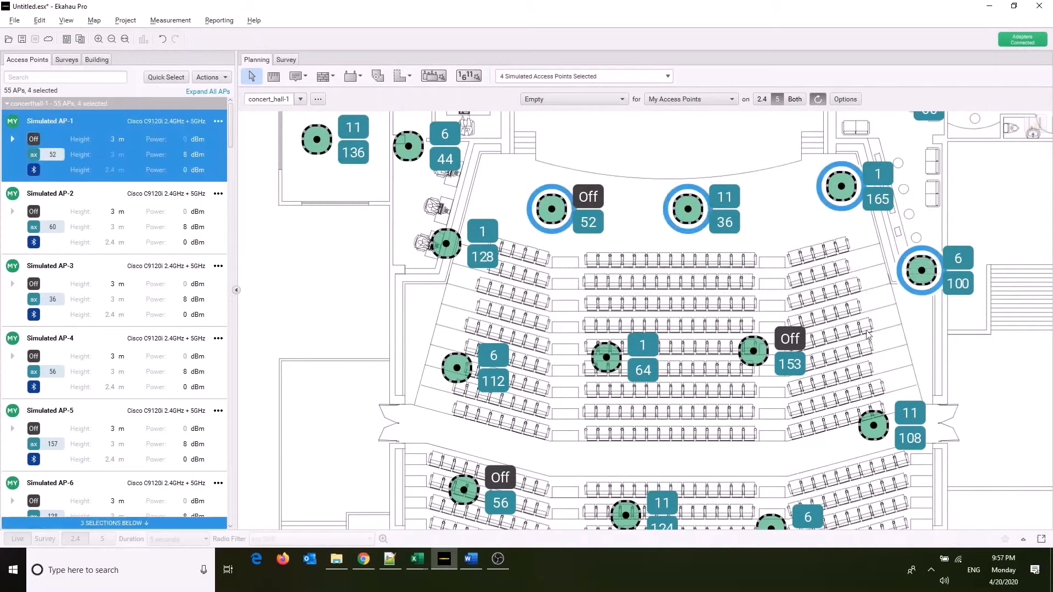
pyautogui.click(221, 80)
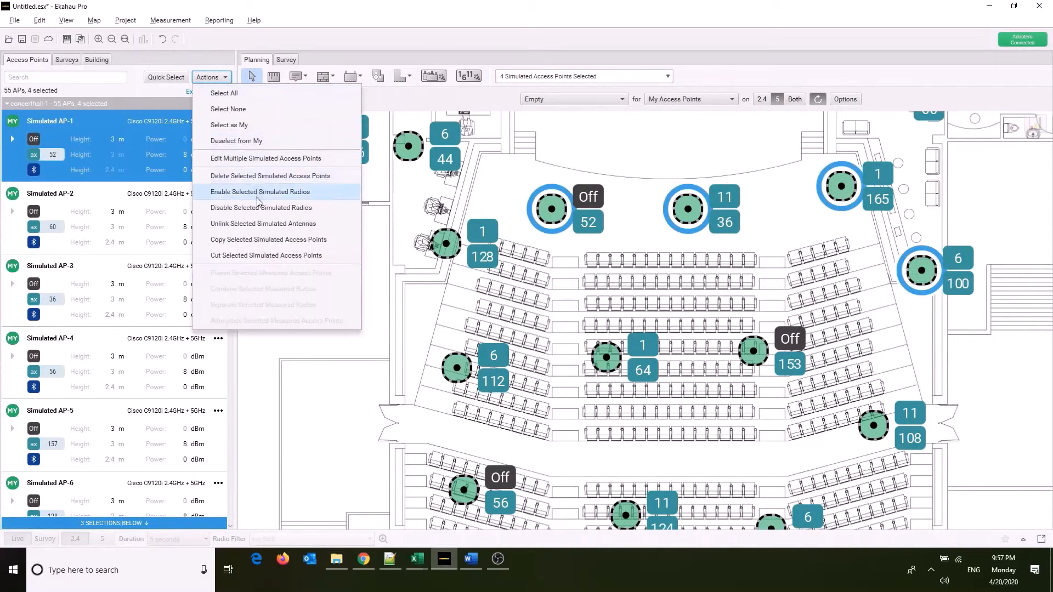
pyautogui.click(254, 159)
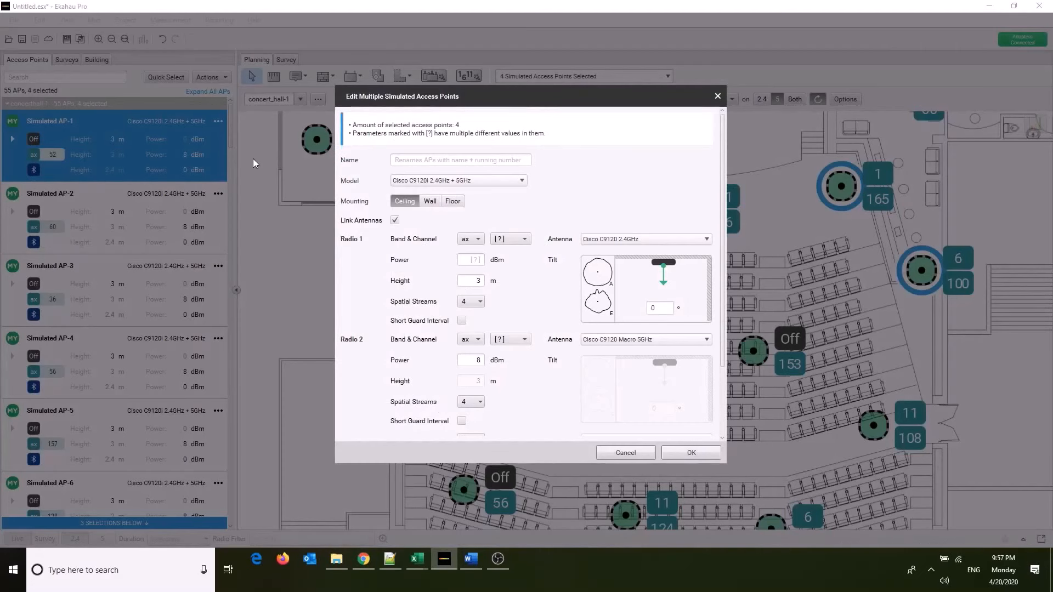
pyautogui.press('Escape')
pyautogui.moveTo(433, 323); pyautogui.dragTo(957, 524)
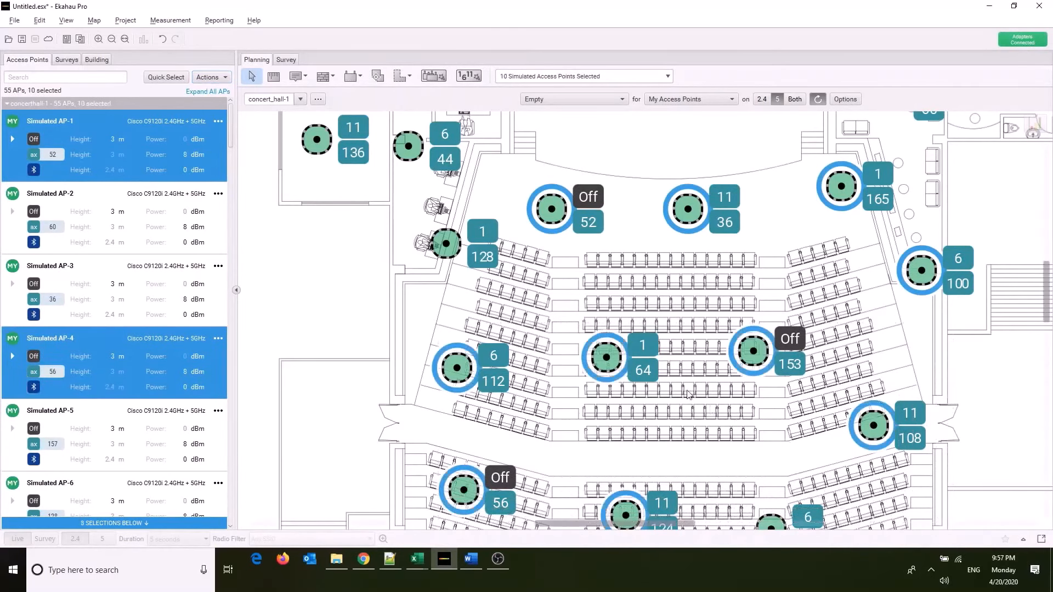
pyautogui.click(210, 77)
pyautogui.click(235, 164)
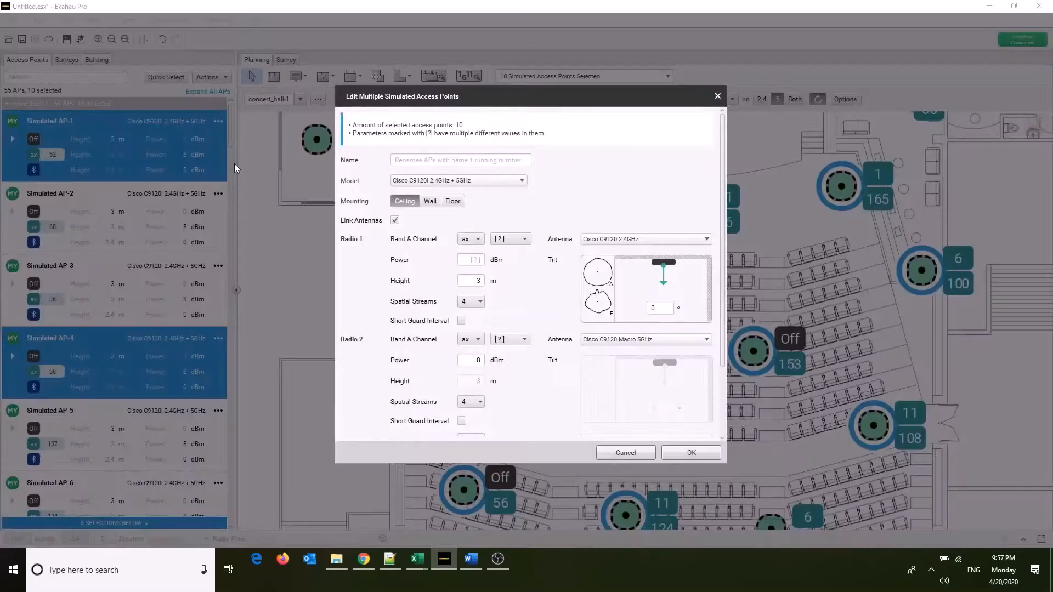
pyautogui.press('Escape')
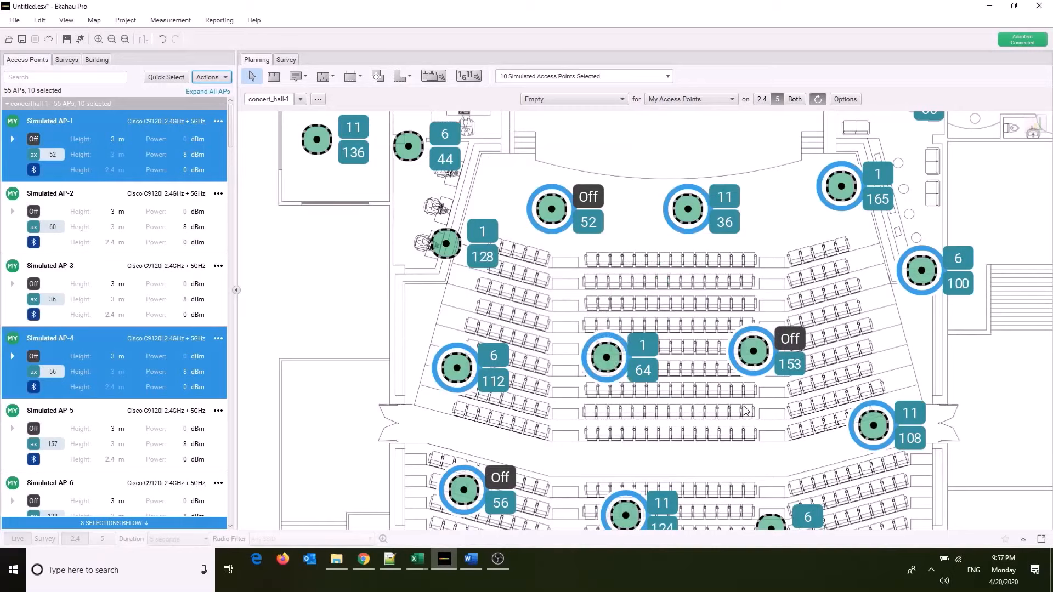
# Add the remaining access points of the auditorium's lower seating, rear and adjoining side wall to the selection.
pyautogui.scroll(-1, 756, 426)
pyautogui.scroll(-4, 755, 427)
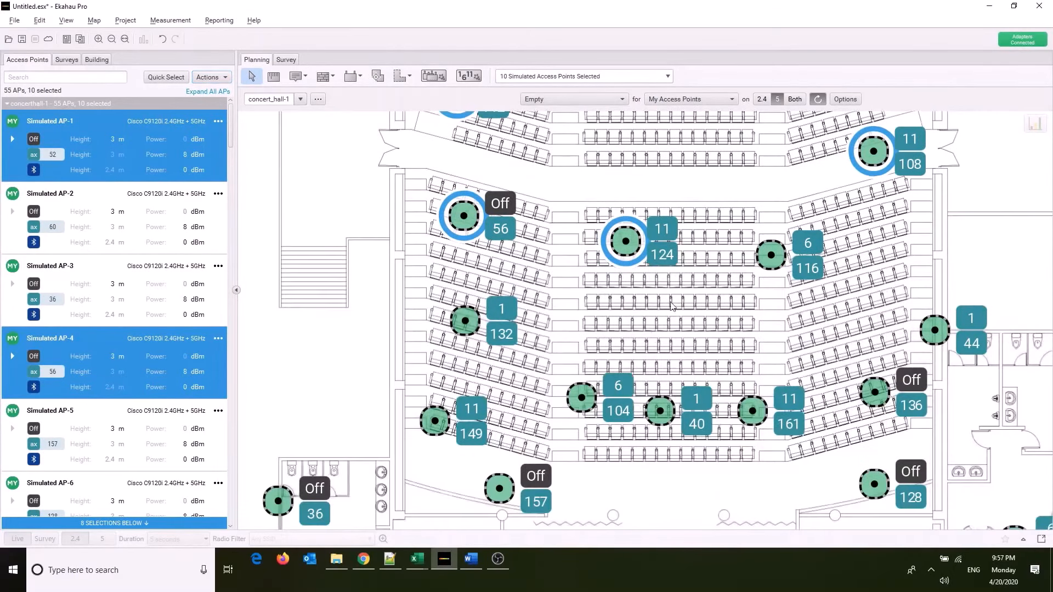
pyautogui.keyDown('ctrl'); pyautogui.click(771, 255); pyautogui.keyUp('ctrl')
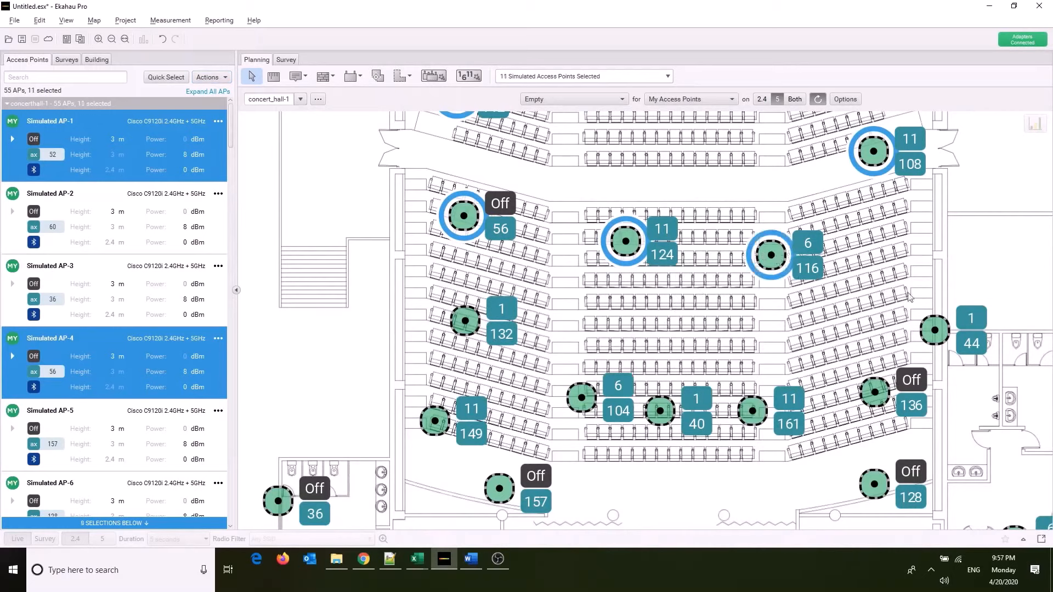
pyautogui.moveTo(958, 299); pyautogui.dragTo(408, 513)
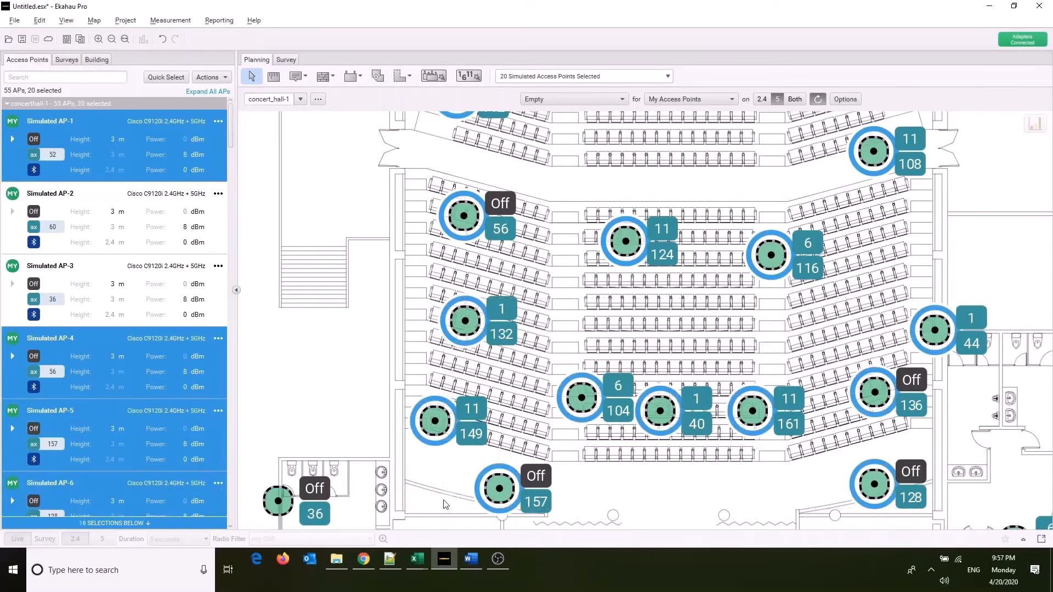
# Open bulk editing for the selected auditorium access points and search the model choices for 9120.
pyautogui.click(210, 76)
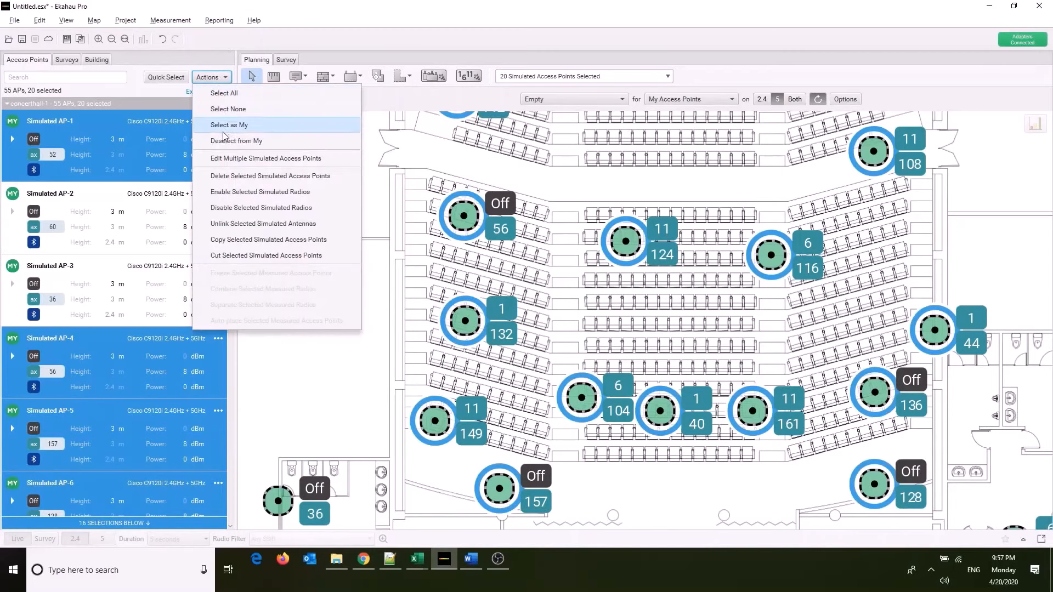
pyautogui.click(225, 159)
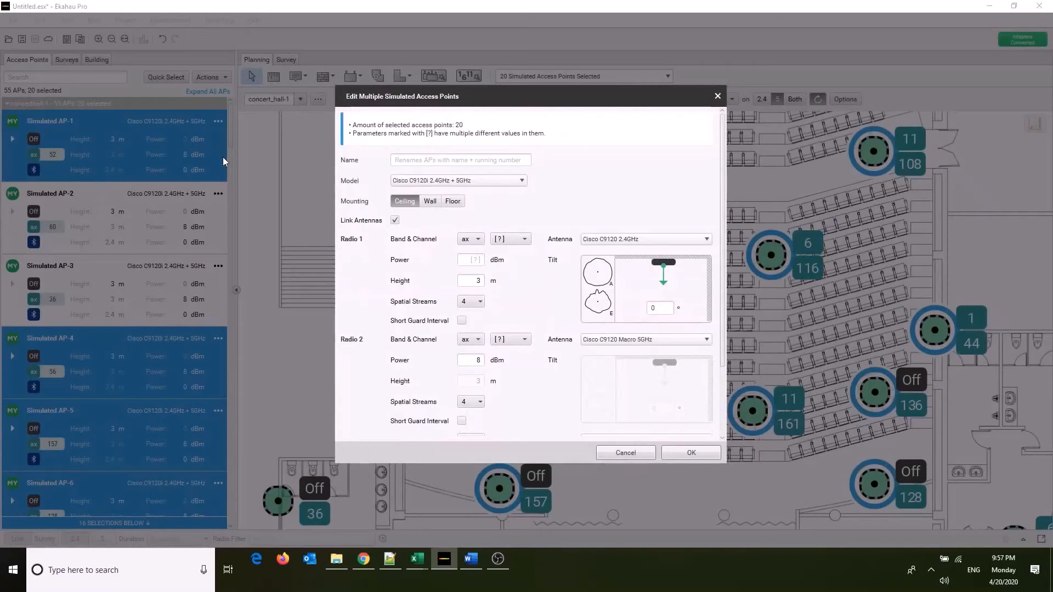
pyautogui.click(455, 182)
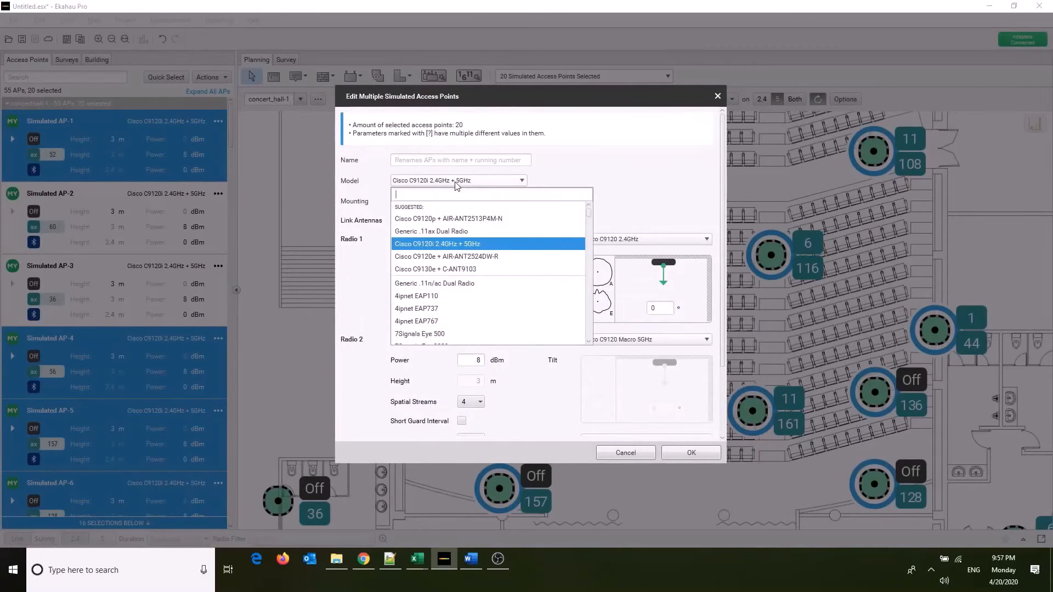
pyautogui.write('9120')
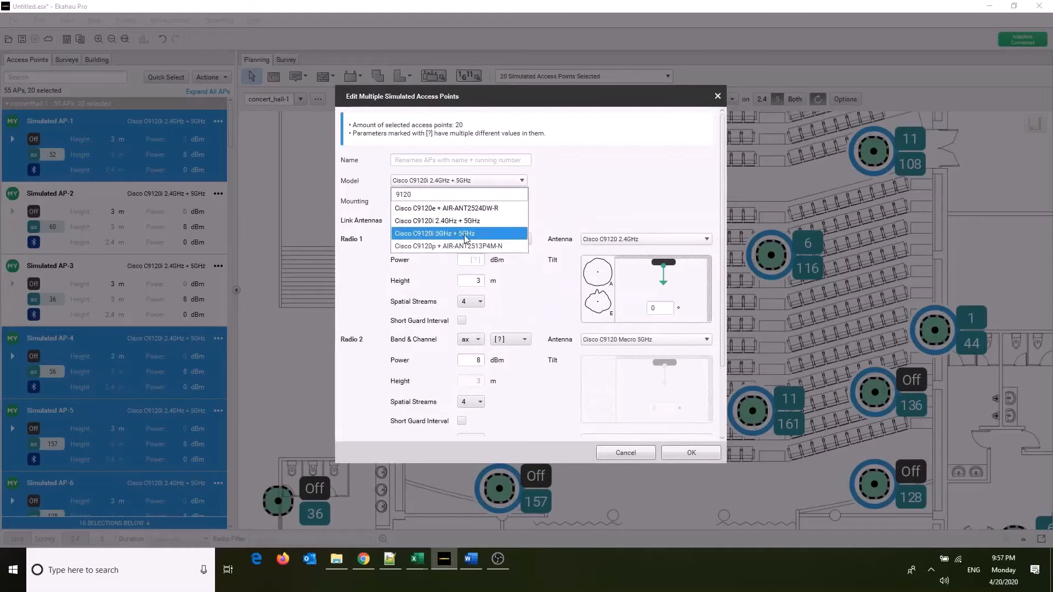
# Consult the Cisco datasheet's external antenna section in the browser and change the selected access points' model to Cisco C9120p + AIR-ANT2513P4M-N.
pyautogui.hotkey('alt', 'Tab')
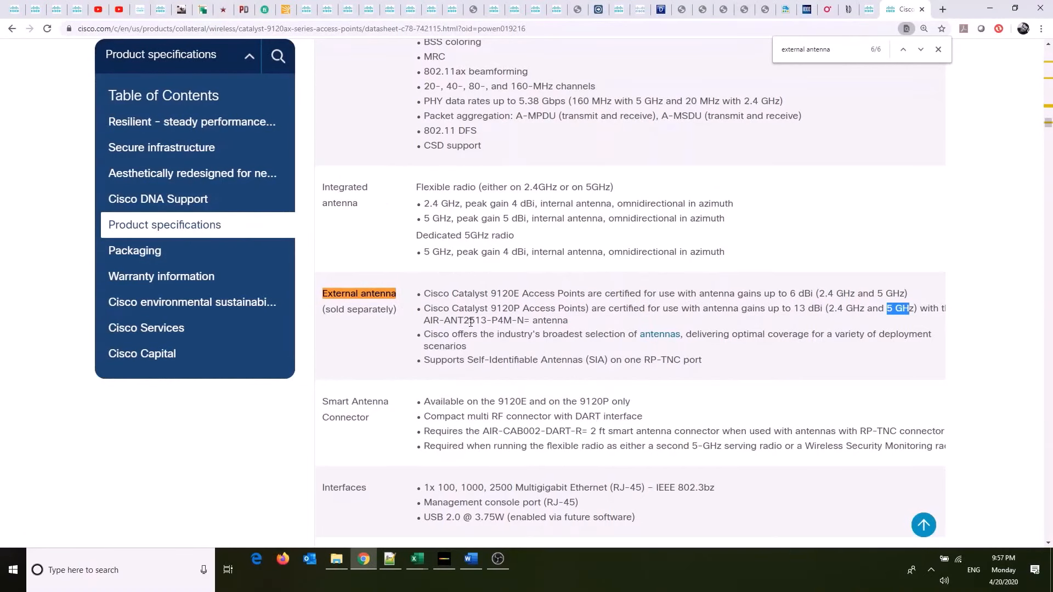
pyautogui.hotkey('alt', 'Tab')
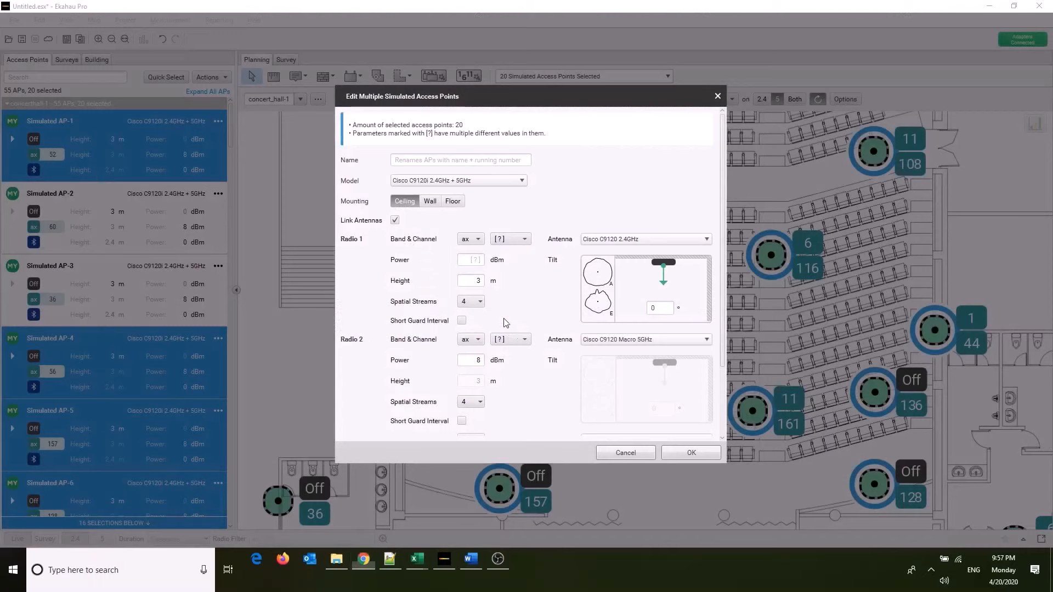
pyautogui.click(451, 183)
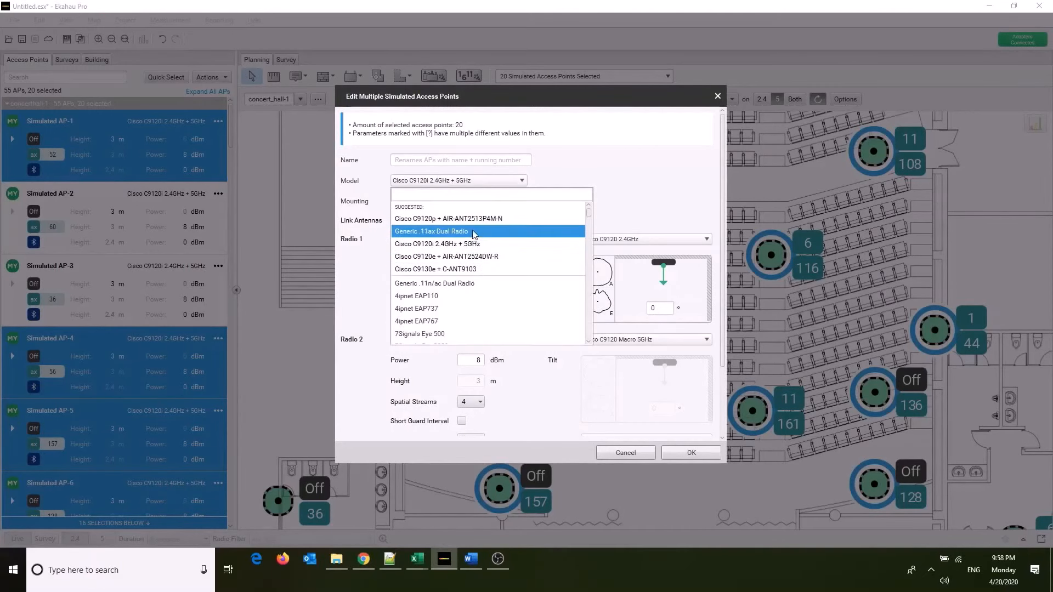
pyautogui.click(486, 220)
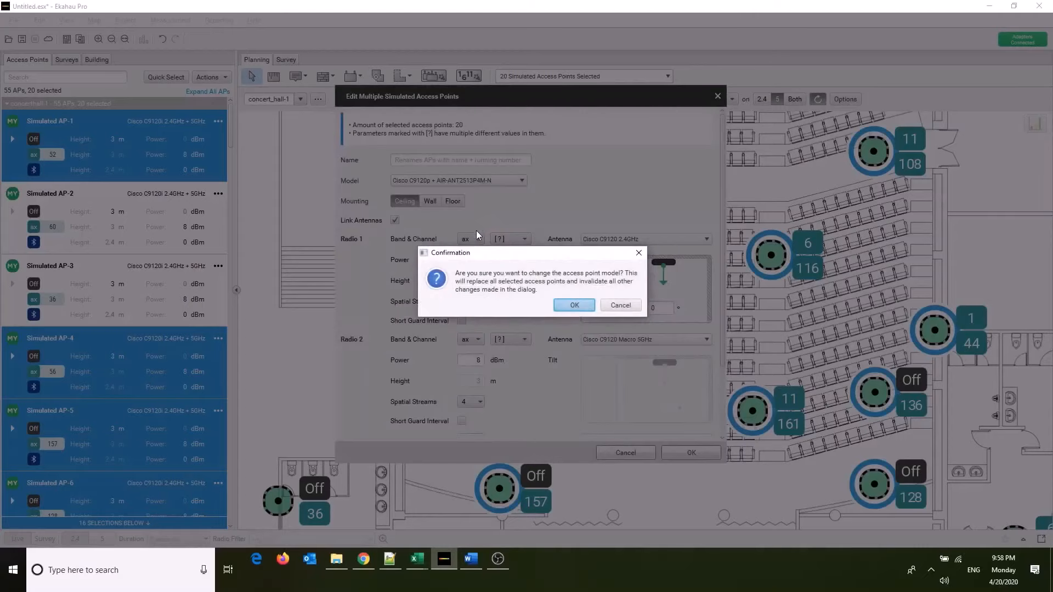
pyautogui.click(573, 305)
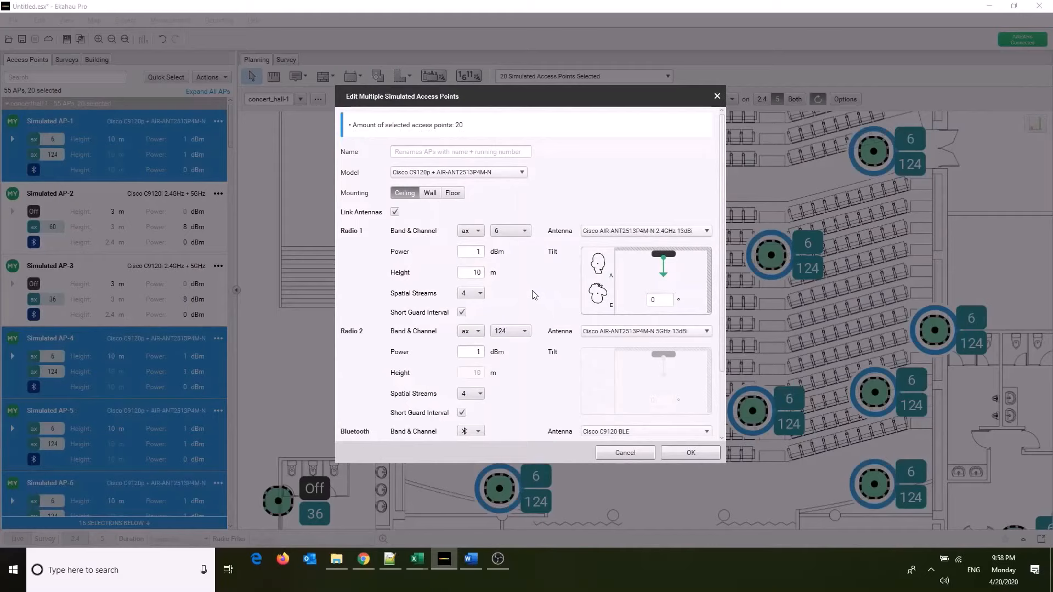
# Set the selected access points' power to 2 dBm on Radio 1 and 8 dBm on Radio 2, and apply the changes.
pyautogui.scroll(-2, 530, 277)
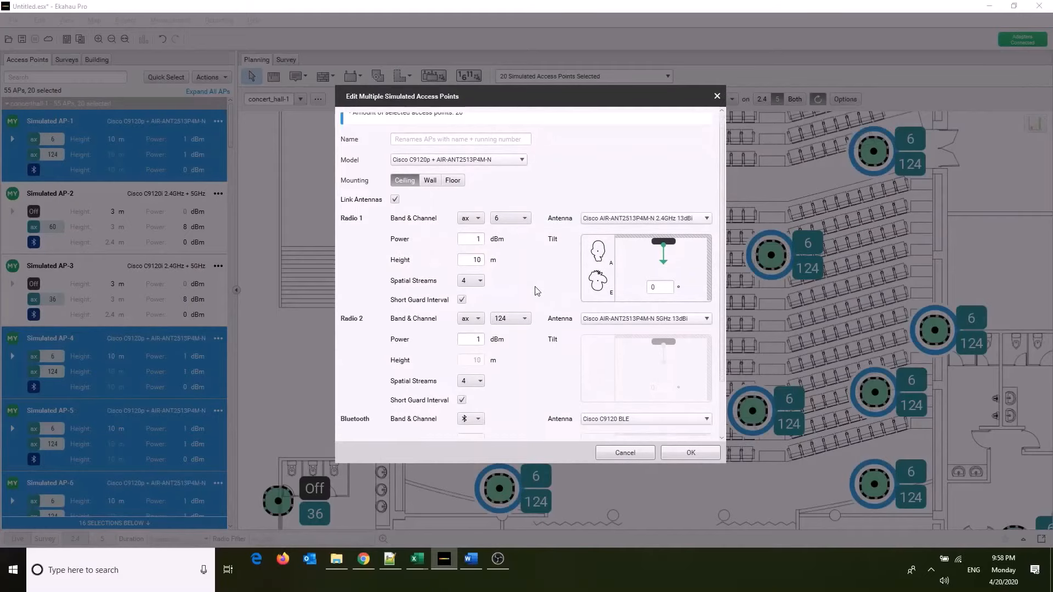
pyautogui.scroll(-3, 539, 291)
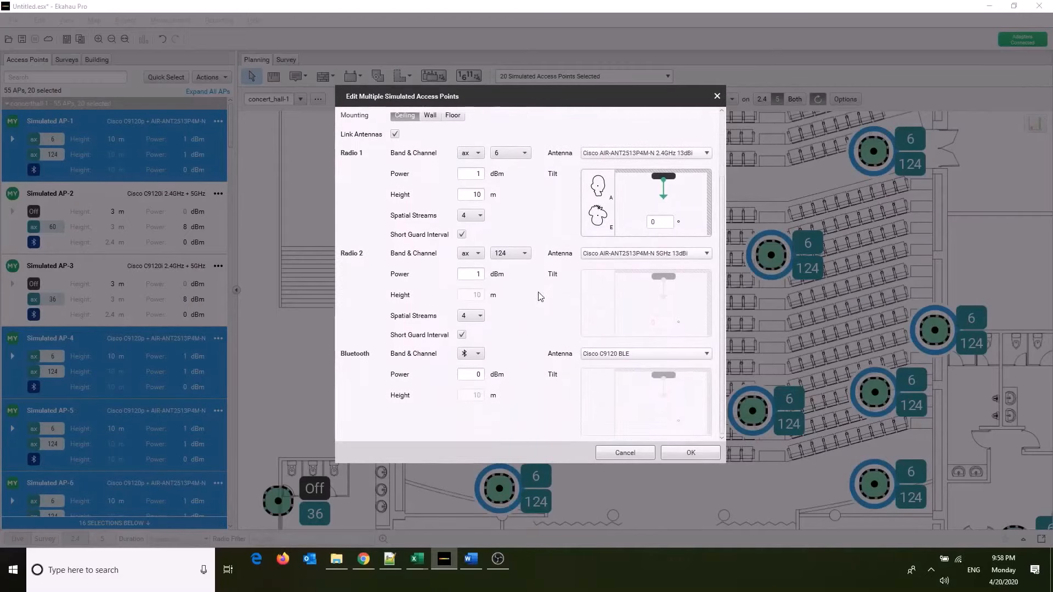
pyautogui.scroll(3, 518, 282)
pyautogui.scroll(-1, 548, 351)
pyautogui.scroll(1, 472, 247)
pyautogui.click(480, 198)
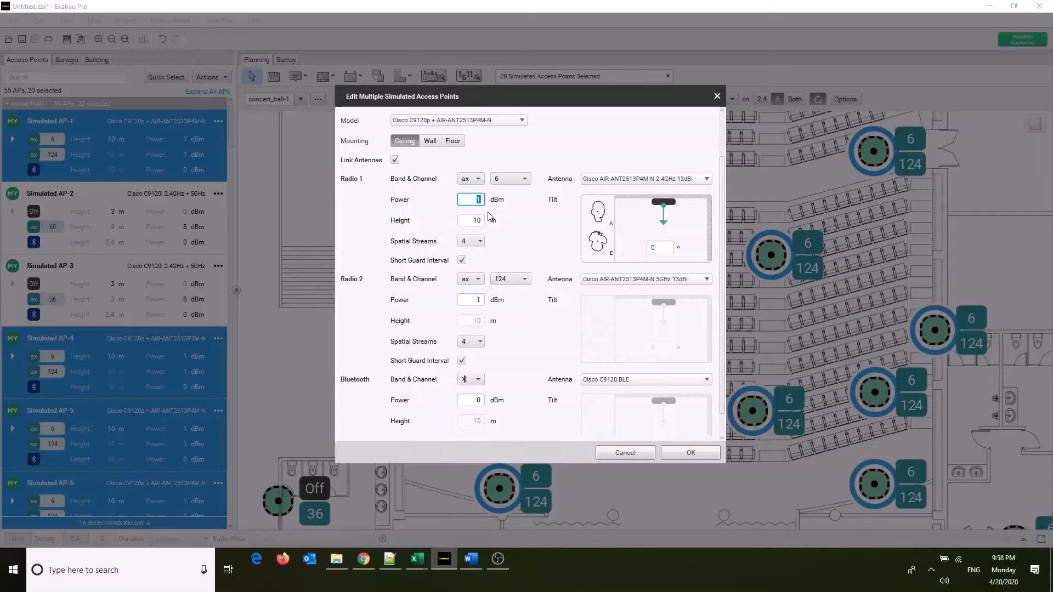
pyautogui.write('2')
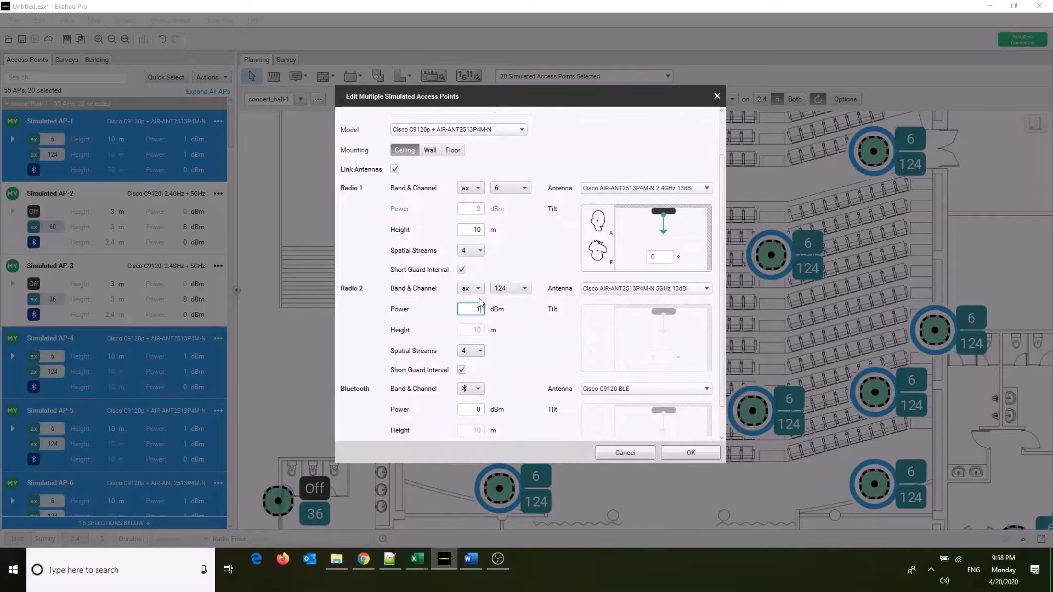
pyautogui.click(477, 309)
pyautogui.click(681, 448)
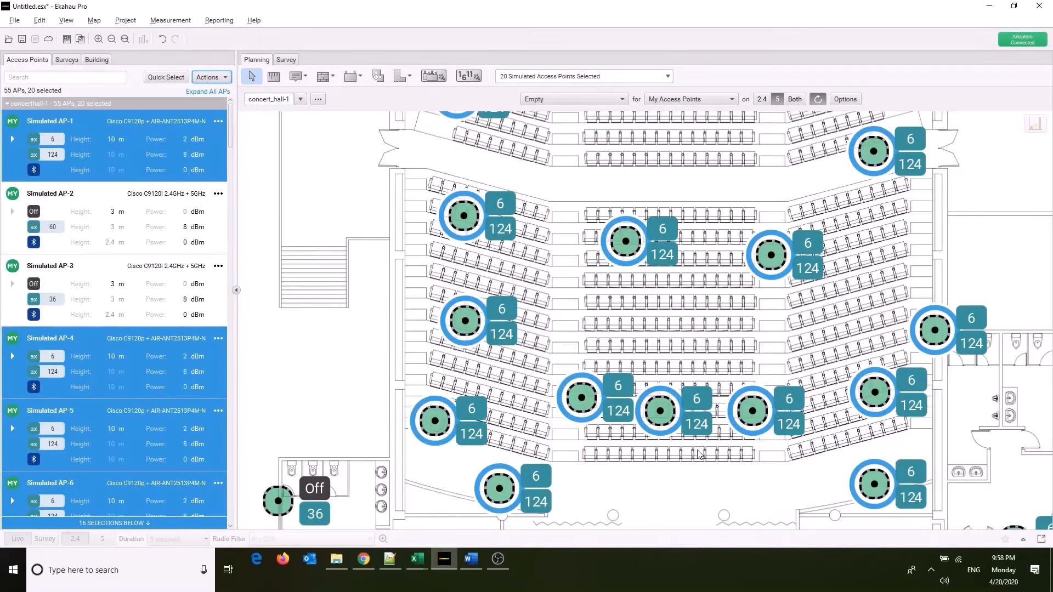
# Clear the selection, collapse the access point list and set the map visualization to Signal Strength.
pyautogui.scroll(-2, 388, 366)
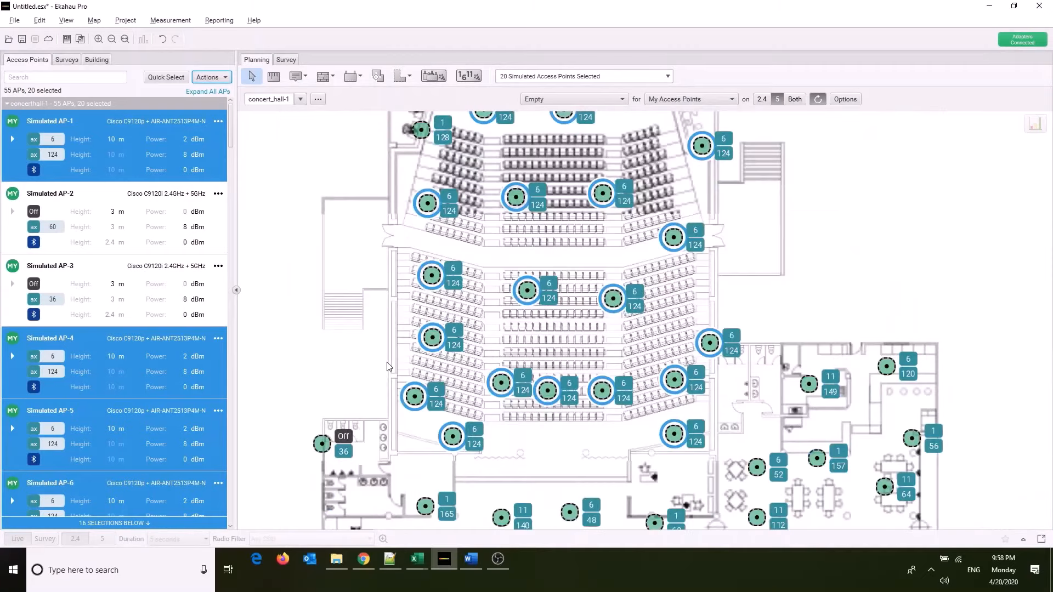
pyautogui.scroll(-2, 386, 367)
pyautogui.click(263, 295)
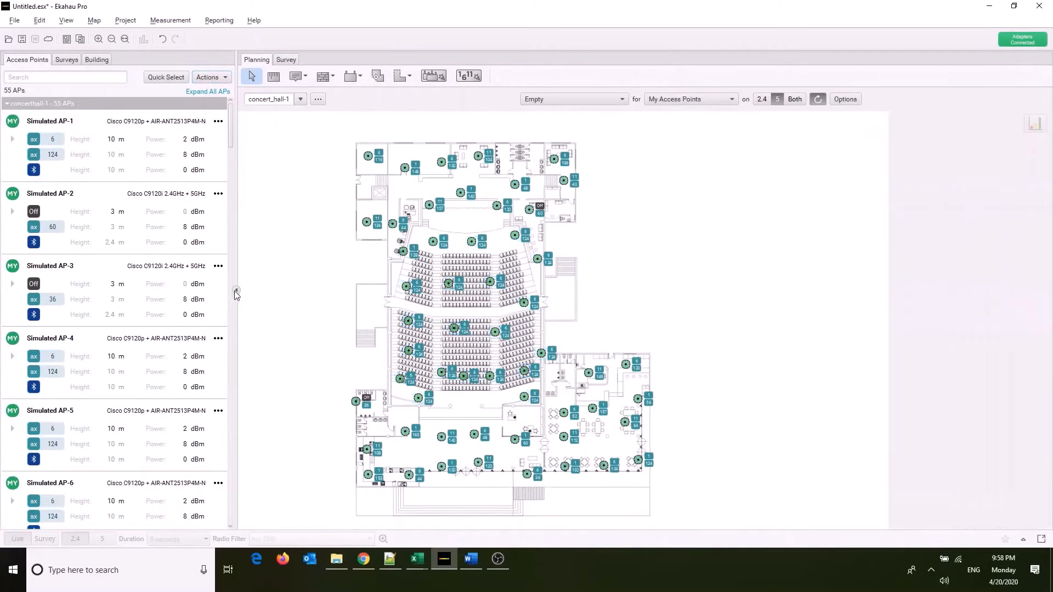
pyautogui.click(235, 290)
pyautogui.moveTo(562, 523); pyautogui.dragTo(510, 519)
pyautogui.click(485, 99)
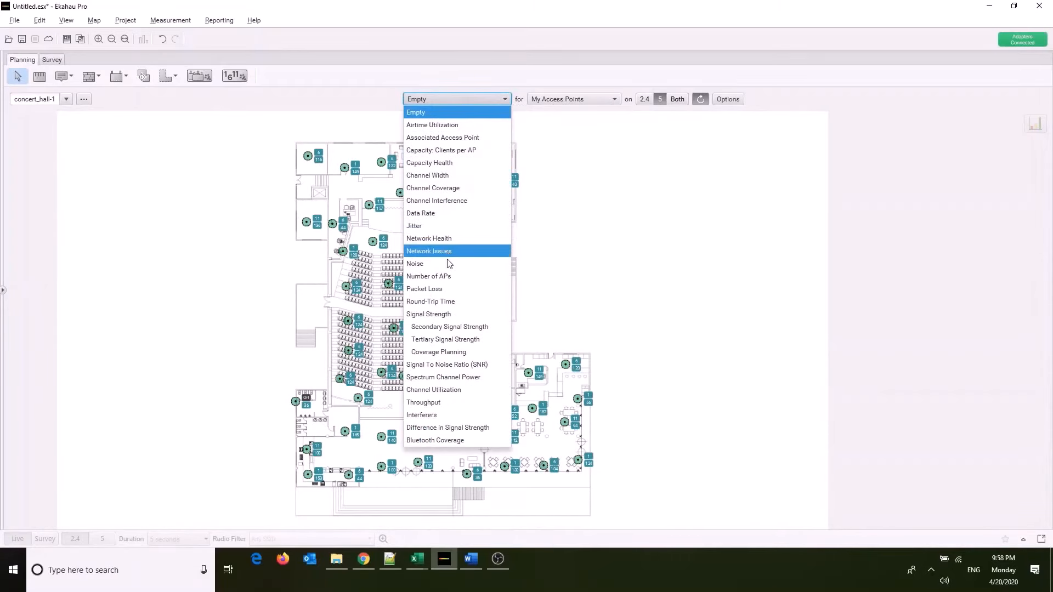
pyautogui.click(441, 317)
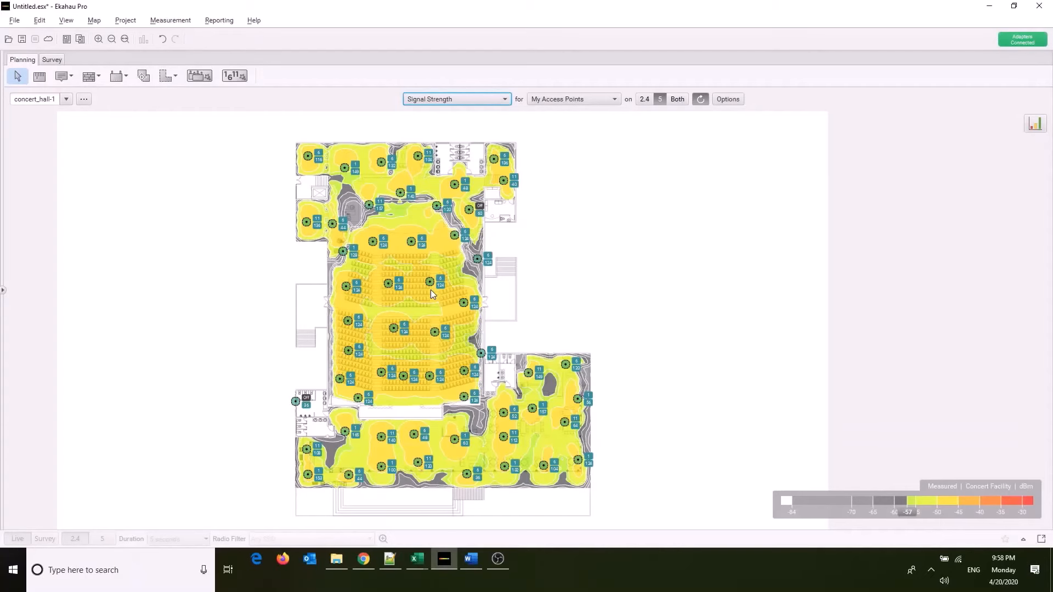
# Check the antenna, power and height settings of the first access point near the stage and close them without changes.
pyautogui.click(372, 244)
pyautogui.click(3, 291)
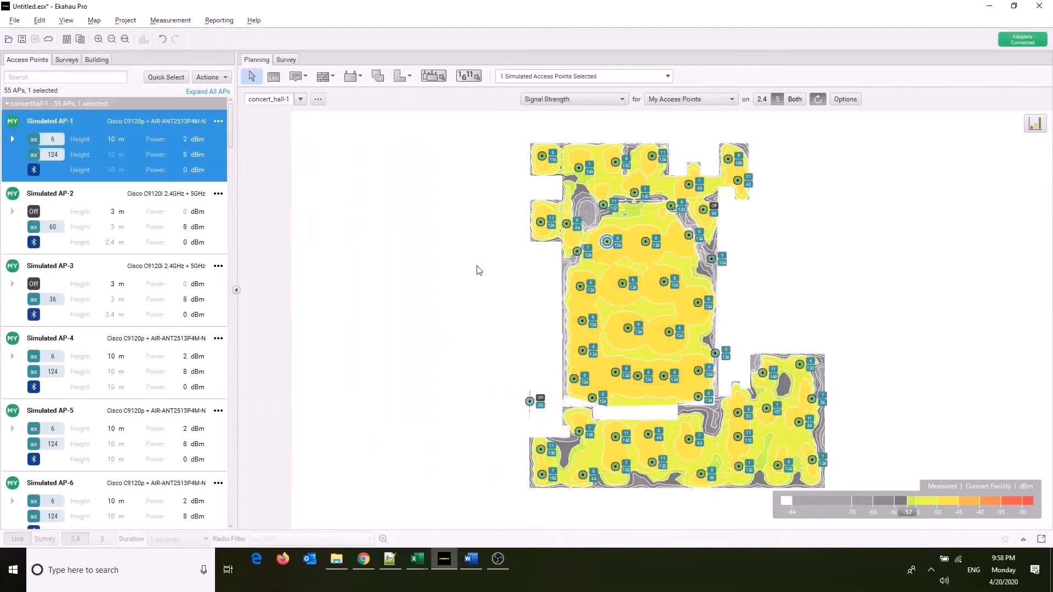
pyautogui.click(210, 77)
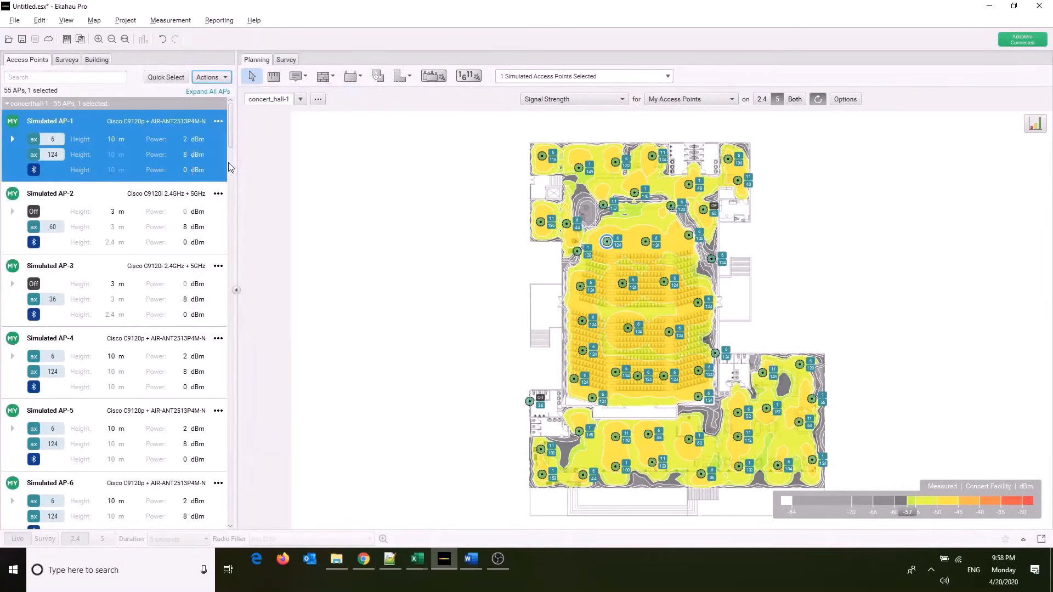
pyautogui.click(228, 163)
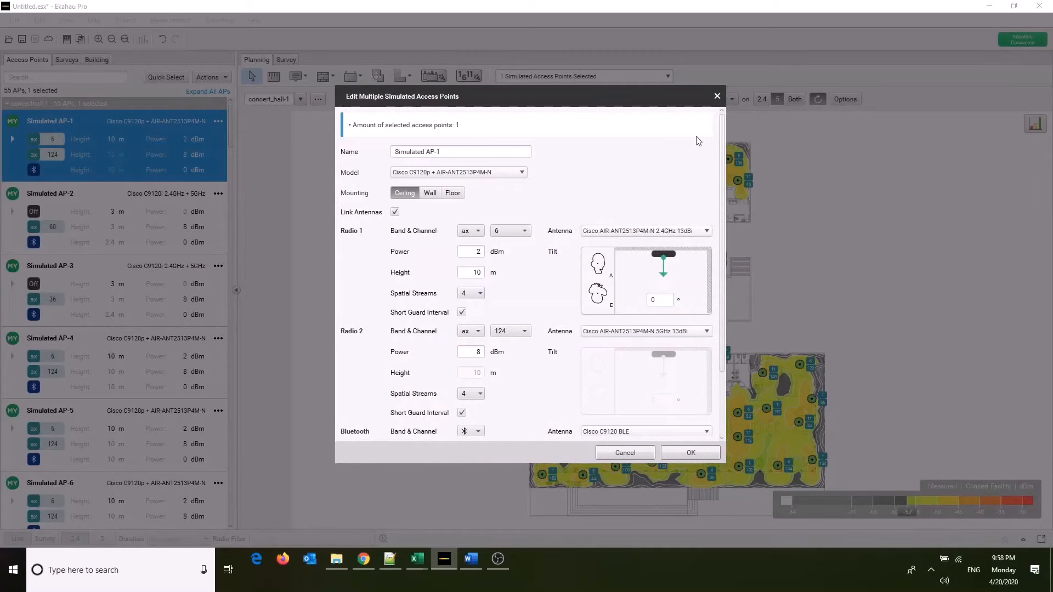
pyautogui.click(717, 97)
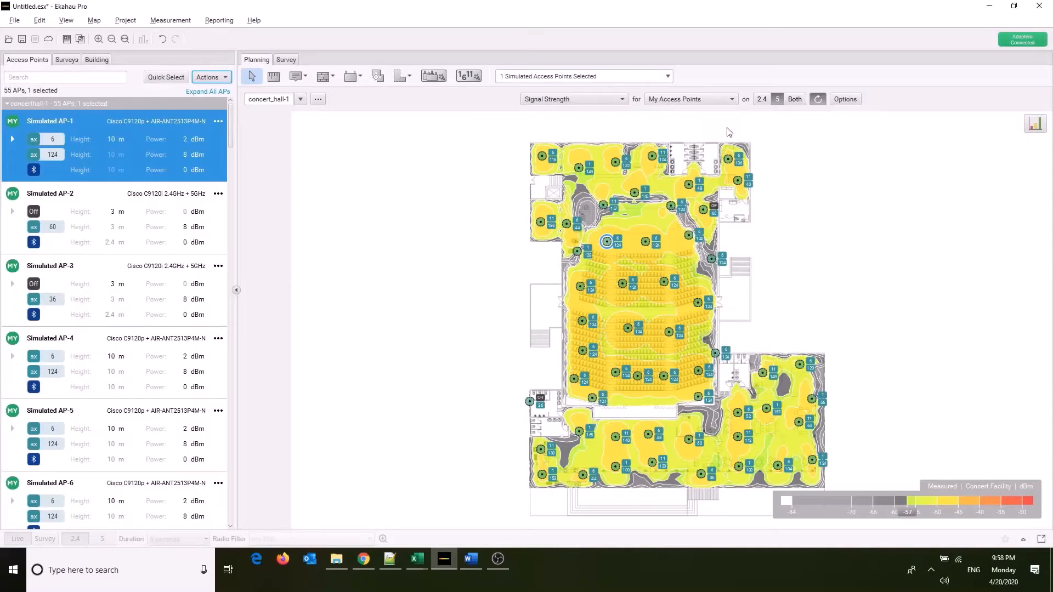
# Examine the signal strength statistics for the revised auditorium access points, clear the selection and close the chart.
pyautogui.click(1039, 125)
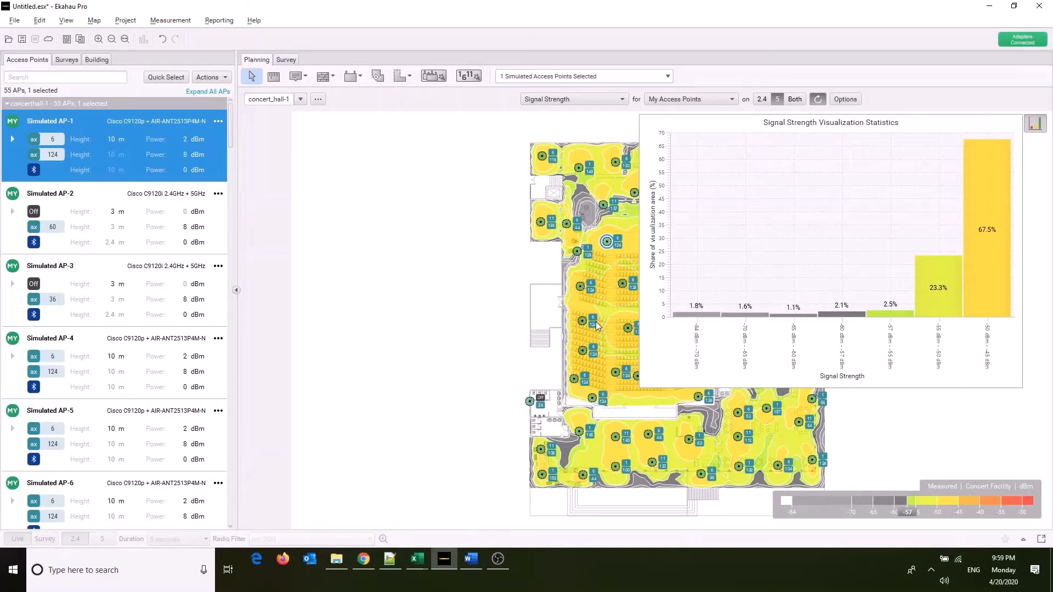
pyautogui.moveTo(596, 326)
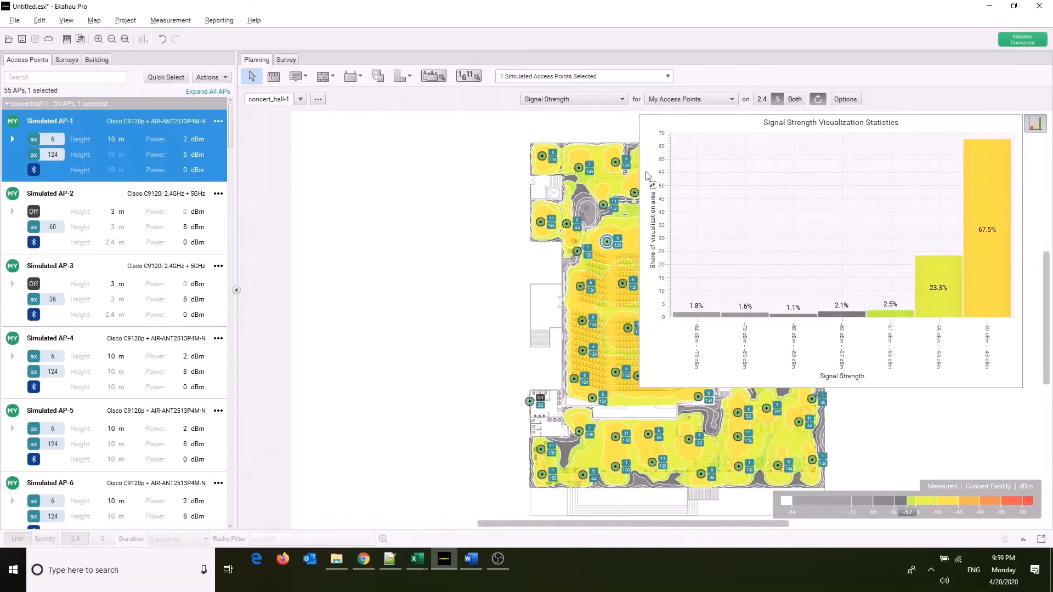
pyautogui.click(462, 352)
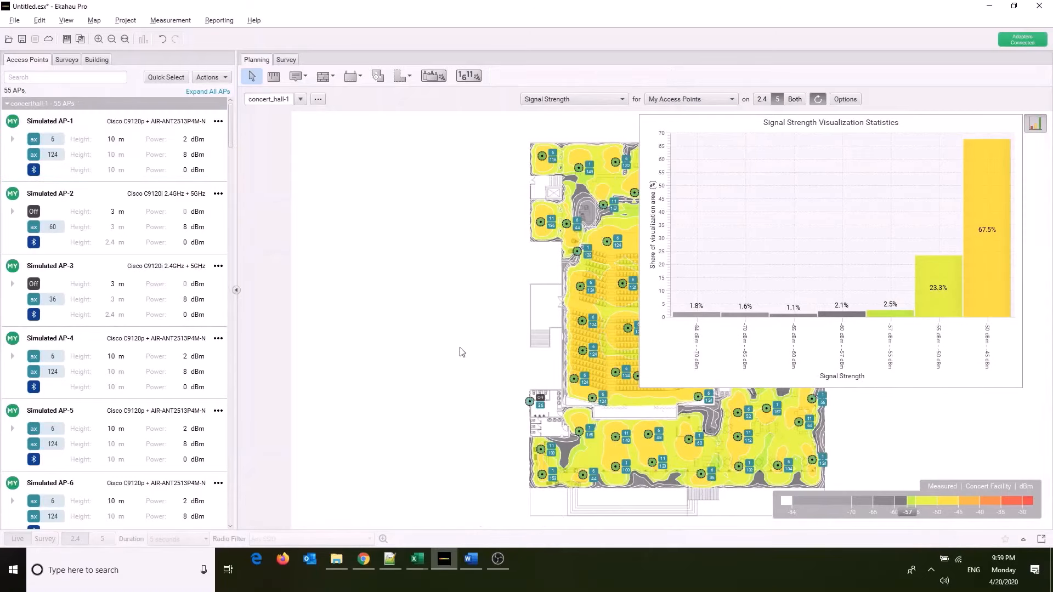
pyautogui.click(1035, 124)
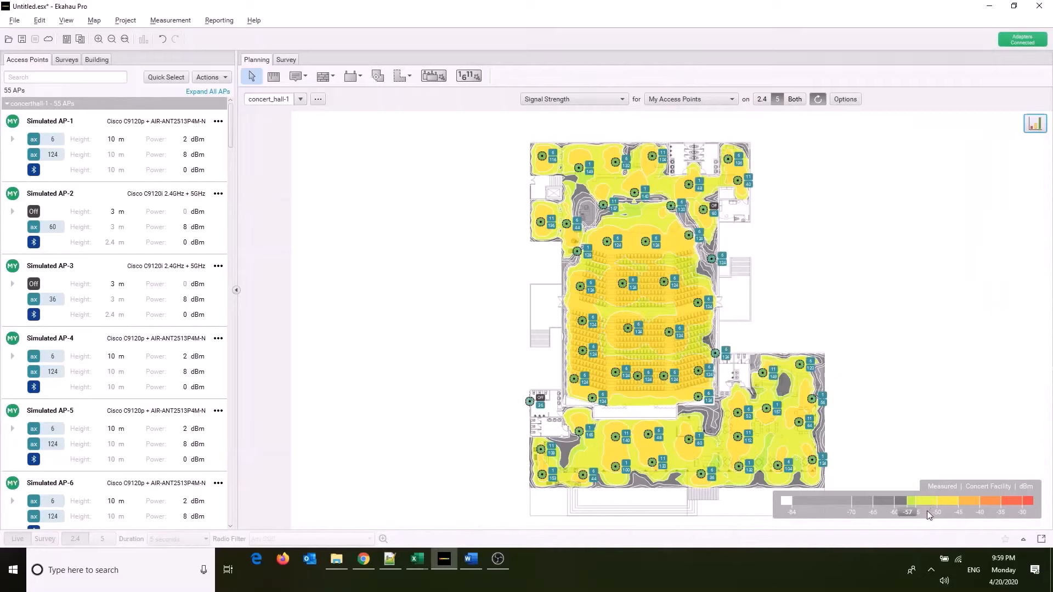
pyautogui.moveTo(659, 524); pyautogui.dragTo(683, 528)
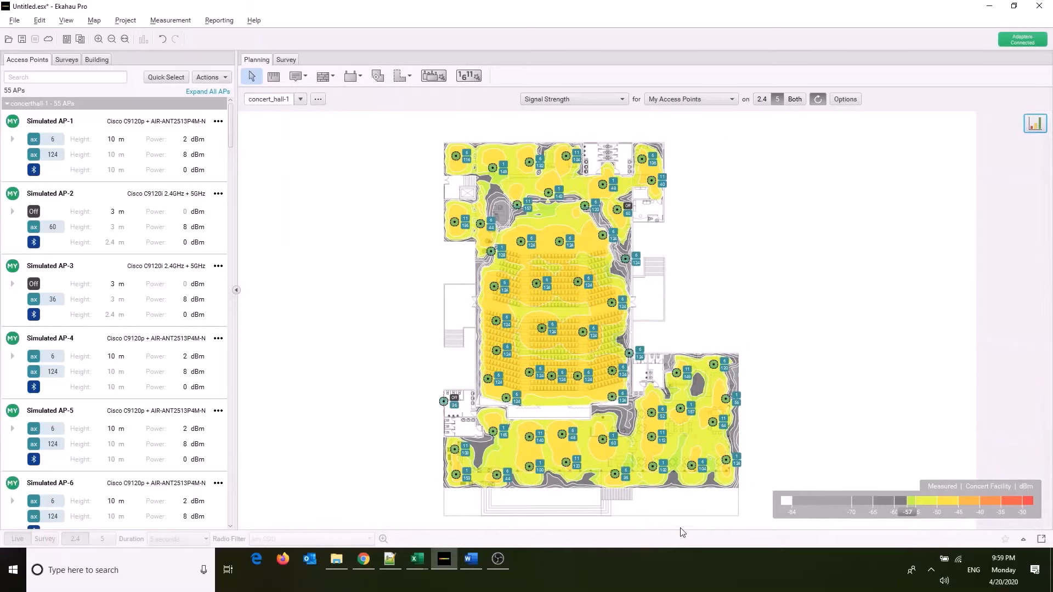